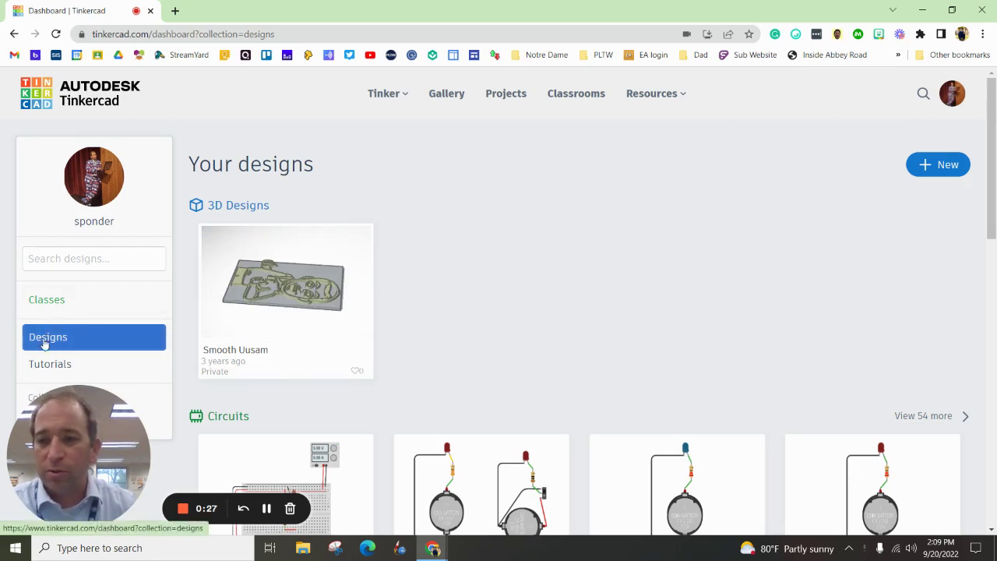
# - Start a new circuit design and place a Breadboard Small in the middle of the workplace
pyautogui.click(932, 165)
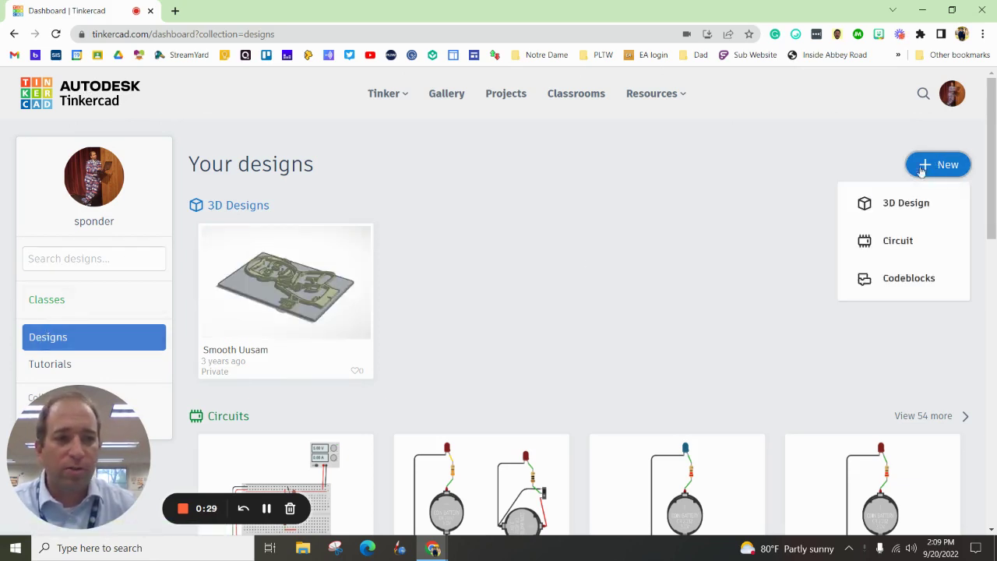
pyautogui.click(896, 242)
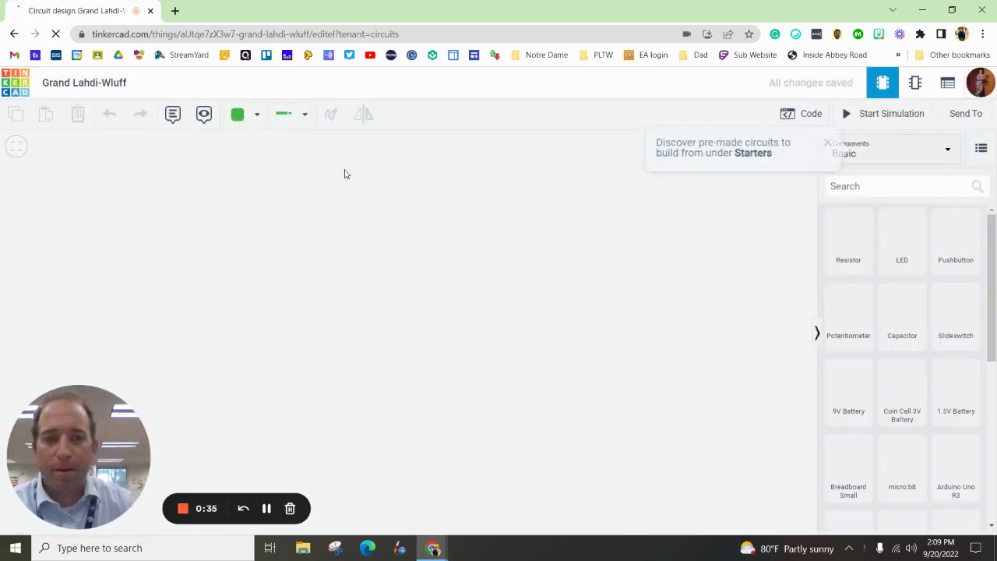
pyautogui.click(798, 142)
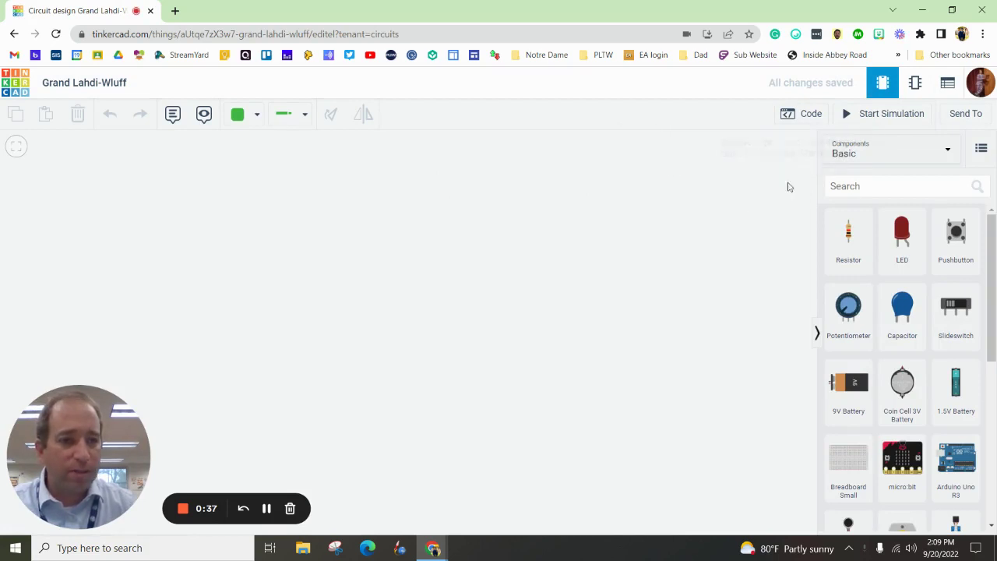
pyautogui.click(851, 470)
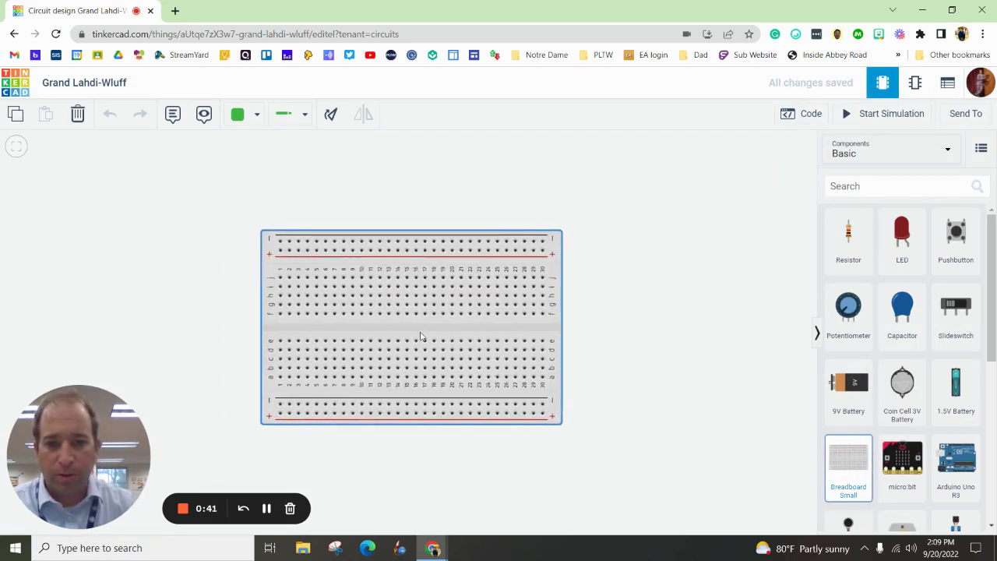
pyautogui.click(440, 335)
pyautogui.click(890, 185)
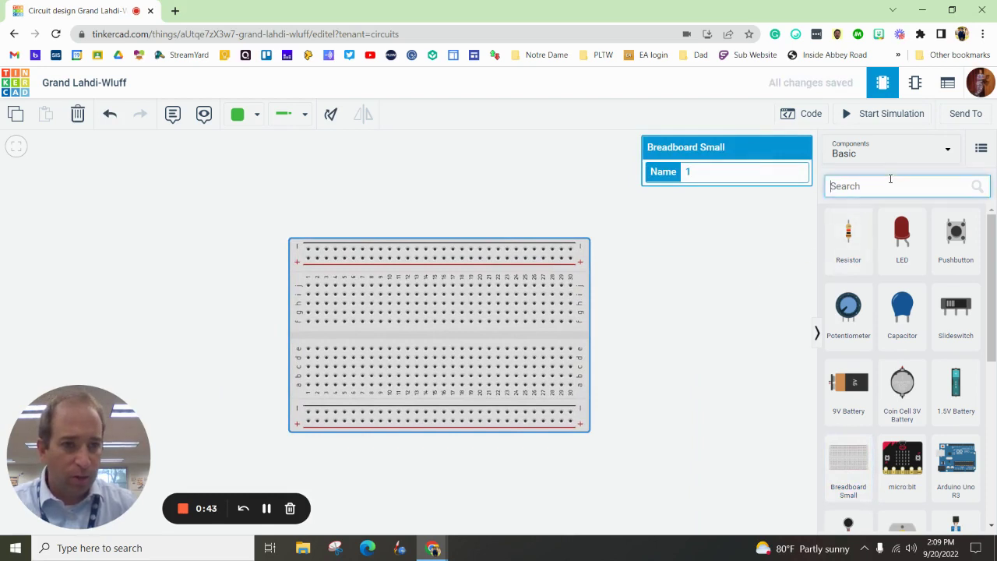
# - Search for 'power' and place a Power Supply above the breadboard
pyautogui.write('power')
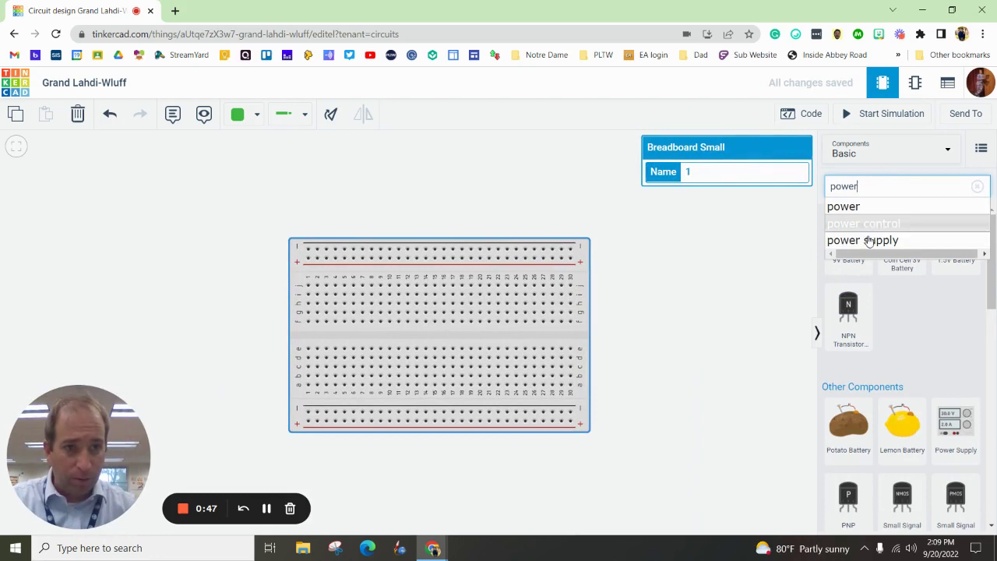
pyautogui.click(867, 241)
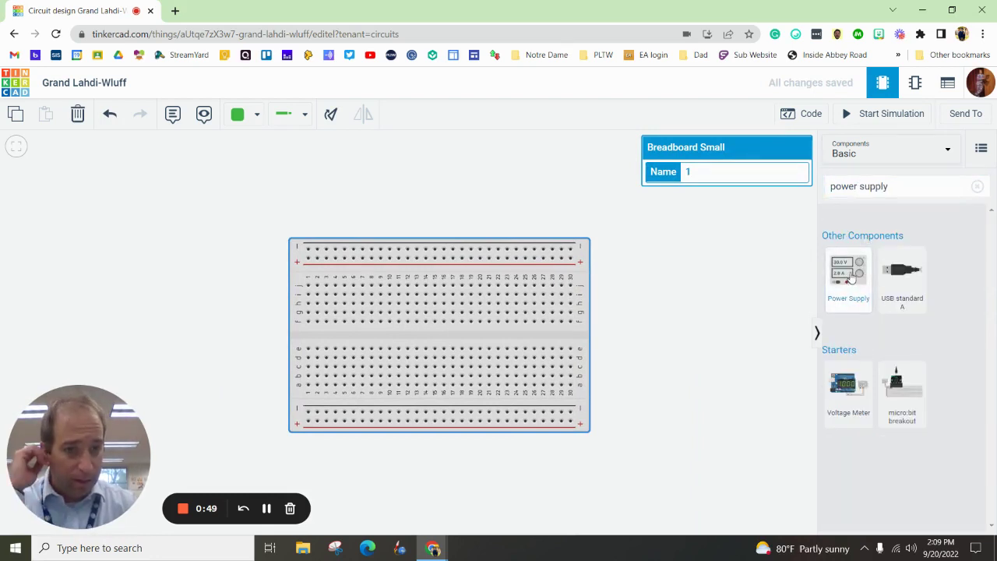
pyautogui.moveTo(837, 302); pyautogui.dragTo(574, 200)
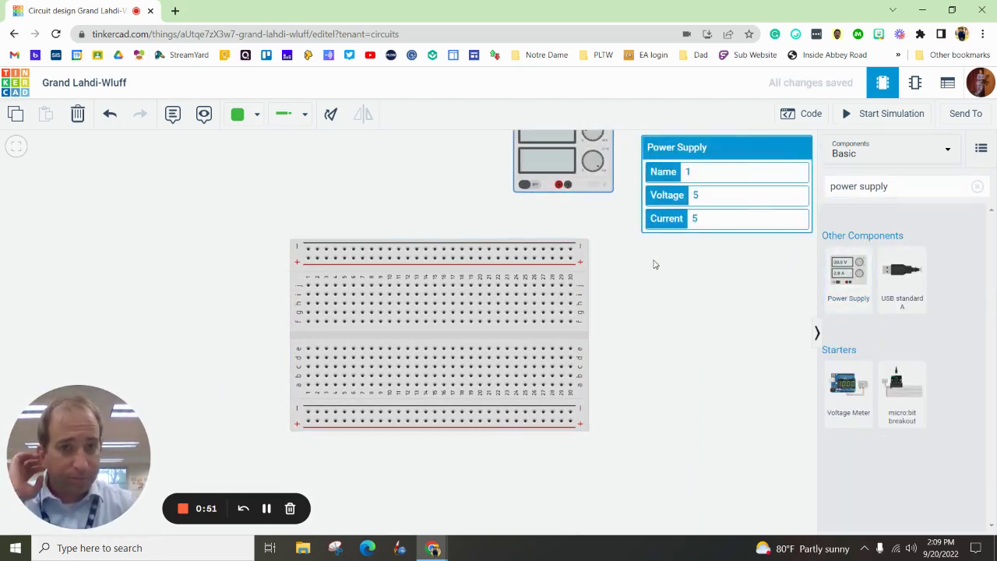
pyautogui.click(613, 228)
# - Wire the supply's negative terminal to the top negative rail with a black wire
pyautogui.click(567, 185)
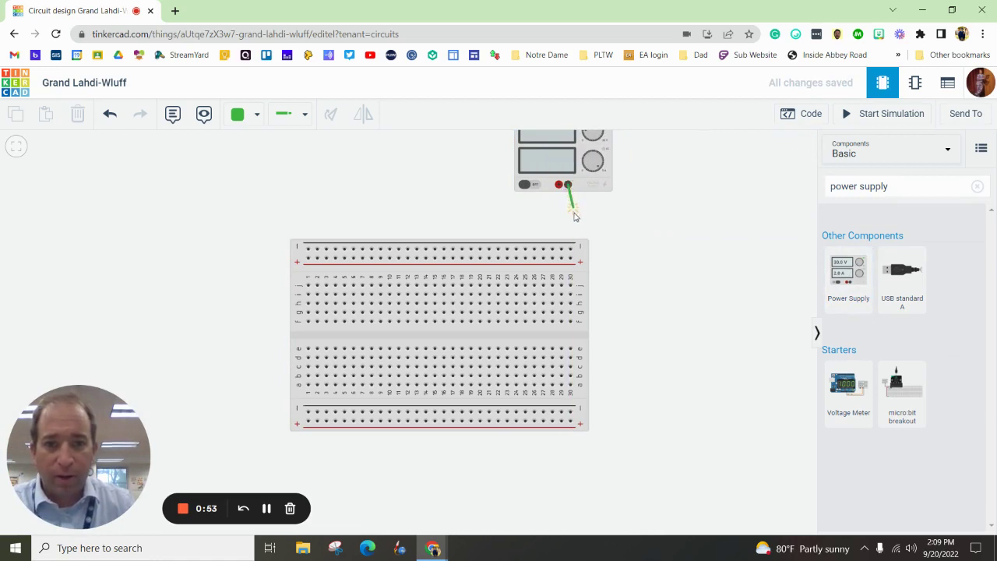
pyautogui.click(570, 249)
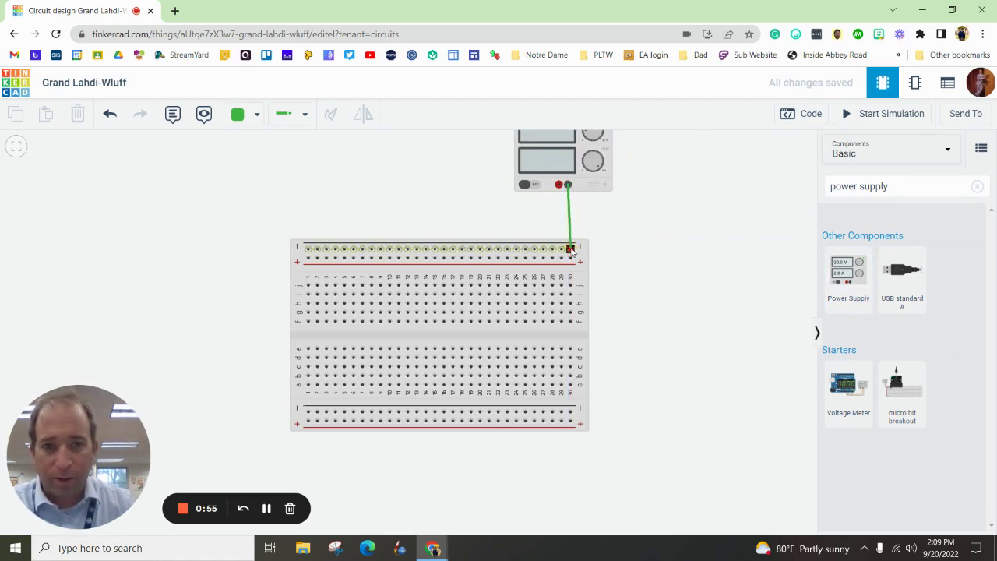
pyautogui.click(241, 115)
pyautogui.click(265, 152)
pyautogui.click(701, 265)
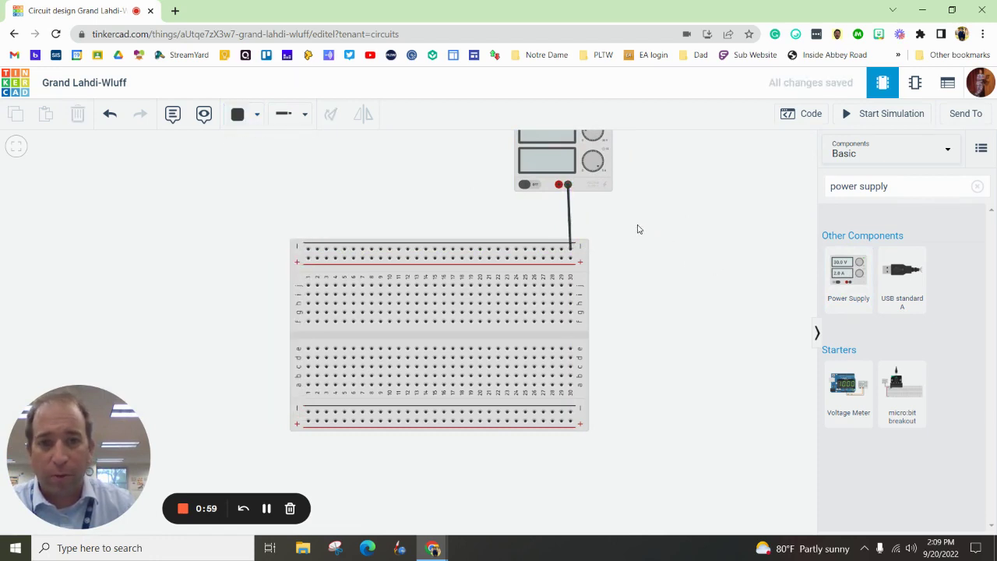
# - Wire the supply's positive terminal to the top + rail with a red wire
pyautogui.click(558, 185)
pyautogui.click(561, 259)
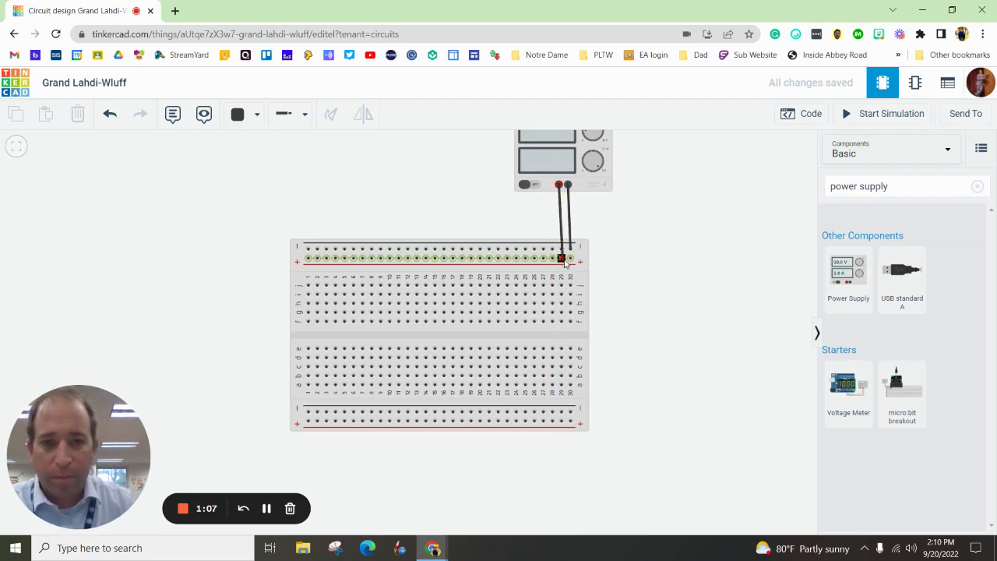
pyautogui.click(560, 258)
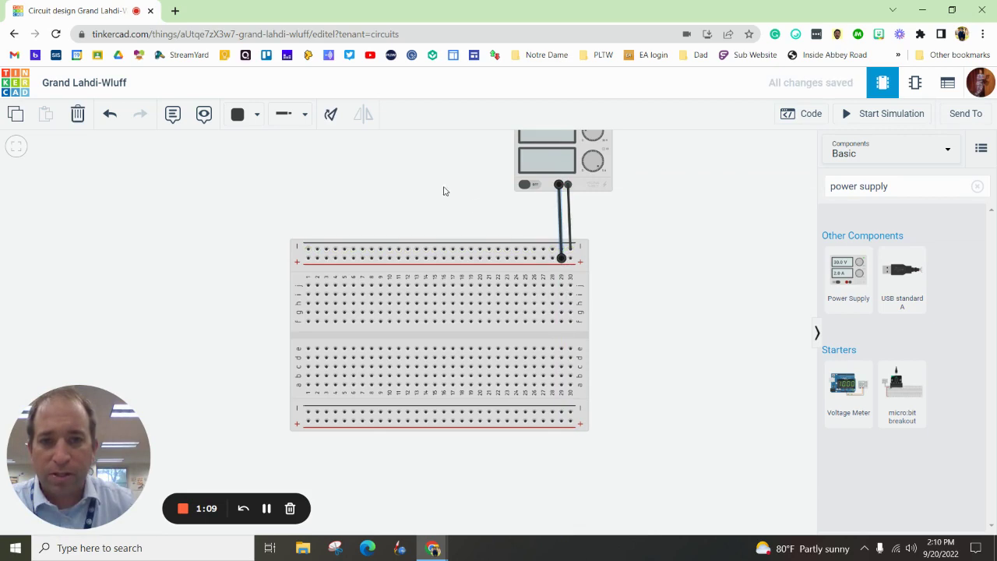
pyautogui.click(243, 115)
pyautogui.click(262, 176)
pyautogui.click(399, 179)
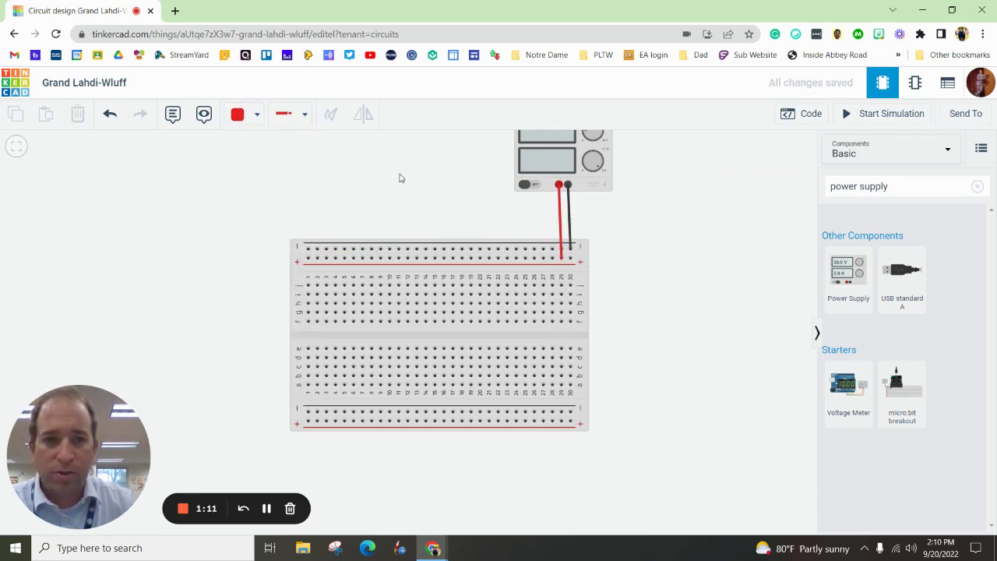
# - Jumper the top negative rail to the bottom negative rail with a black wire
pyautogui.click(308, 249)
pyautogui.click(274, 249)
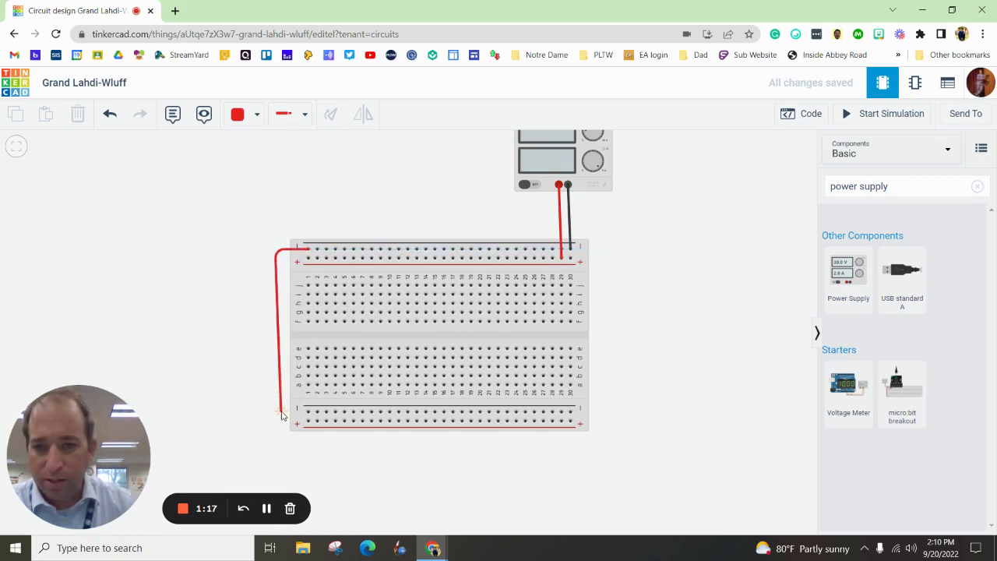
pyautogui.click(308, 412)
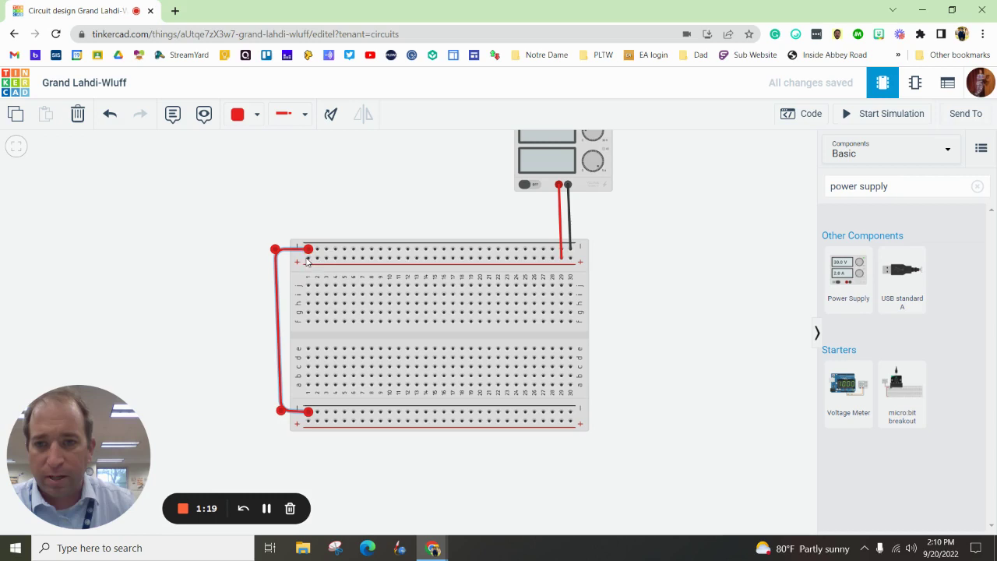
pyautogui.click(240, 117)
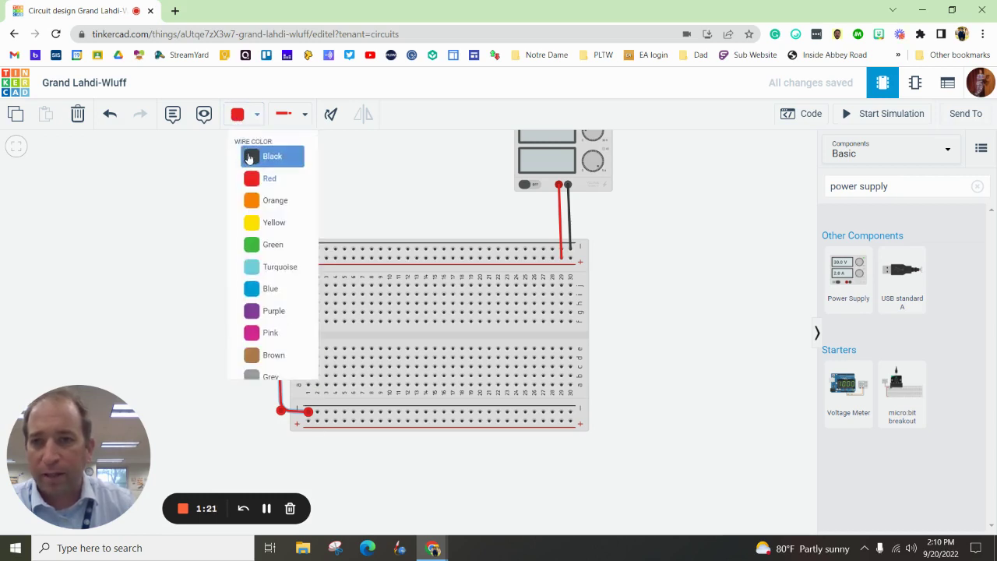
pyautogui.click(251, 159)
pyautogui.click(207, 232)
# - Jumper the top + rail to the bottom + rail with a red wire
pyautogui.click(306, 258)
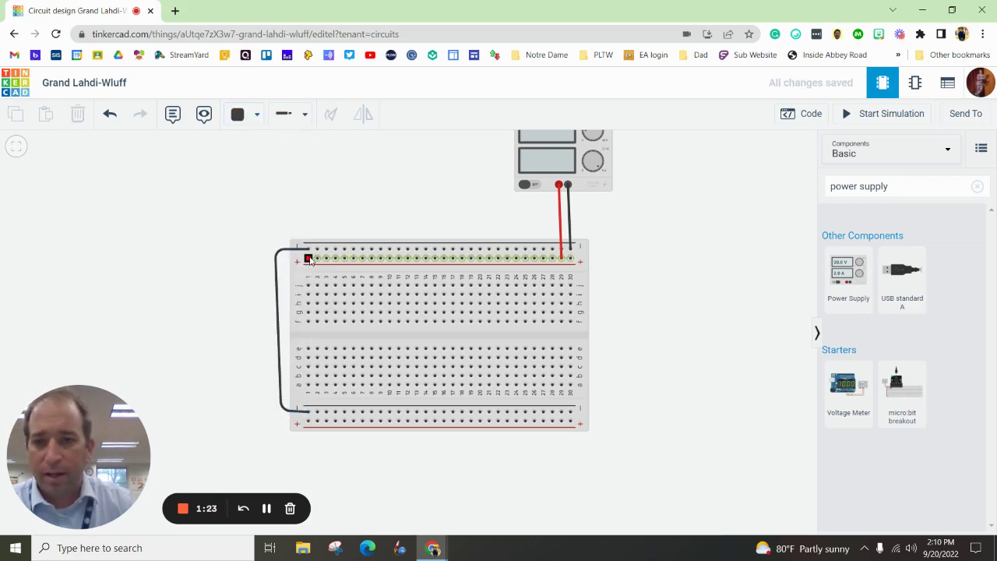
pyautogui.click(263, 258)
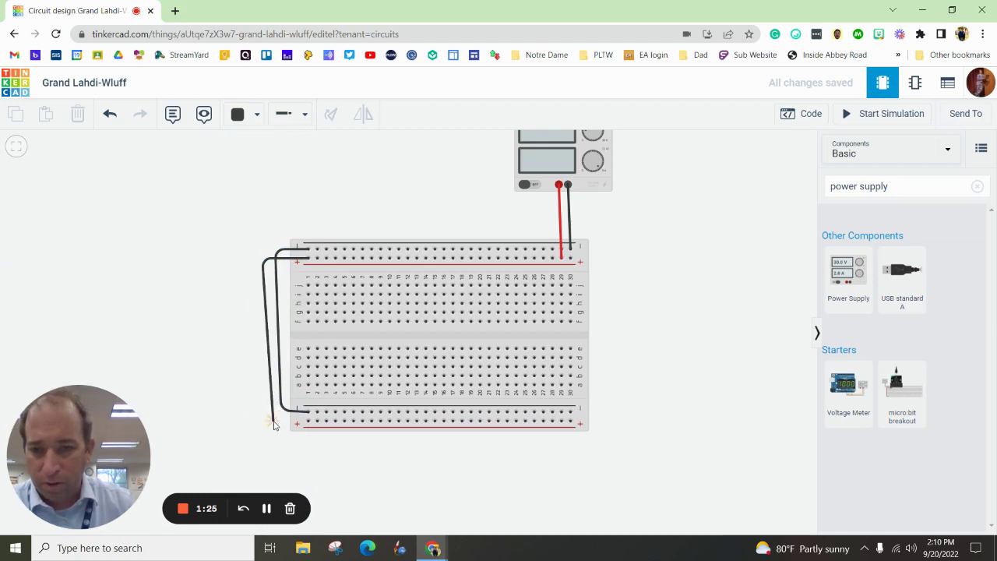
pyautogui.click(273, 423)
pyautogui.click(308, 422)
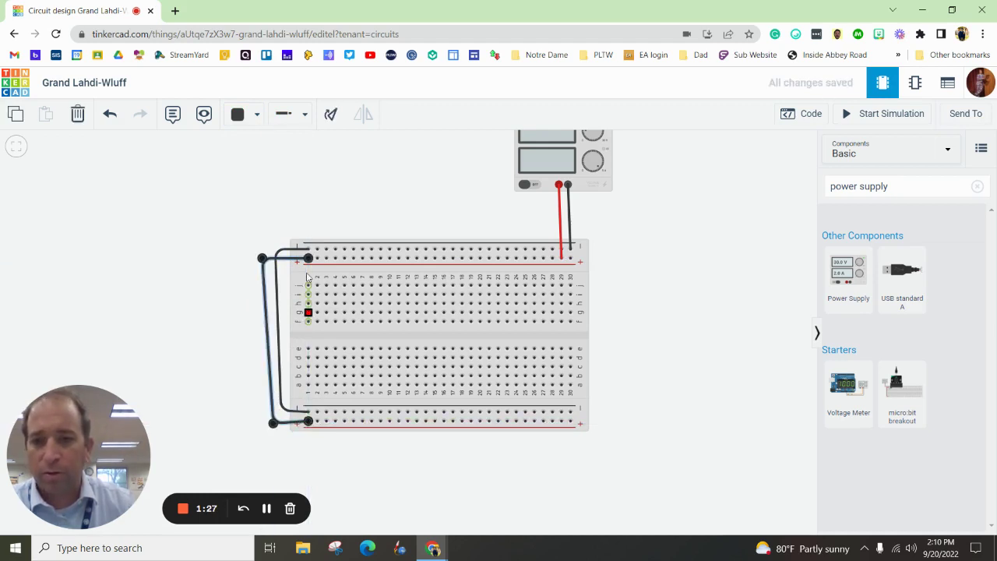
pyautogui.click(241, 114)
pyautogui.click(257, 179)
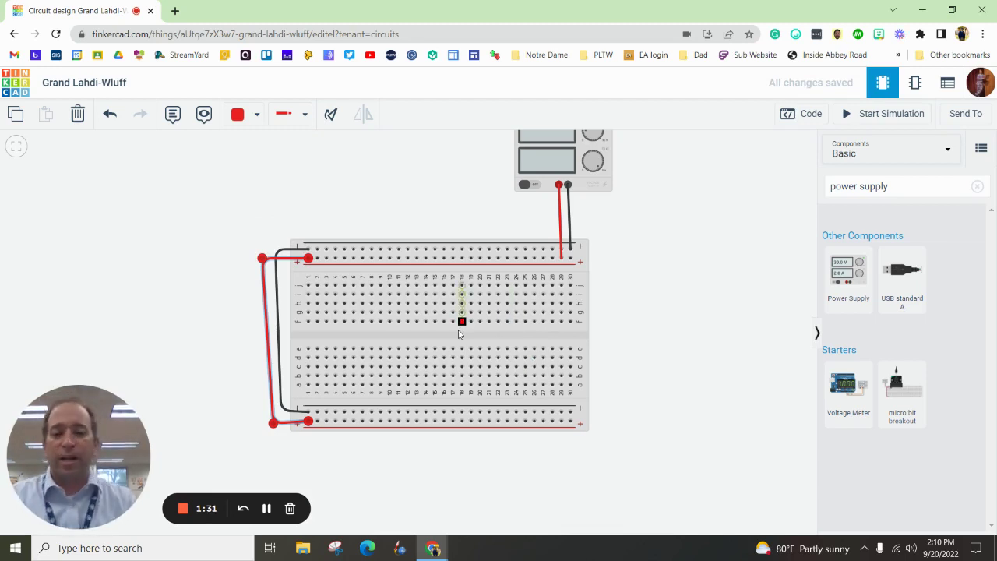
pyautogui.click(408, 202)
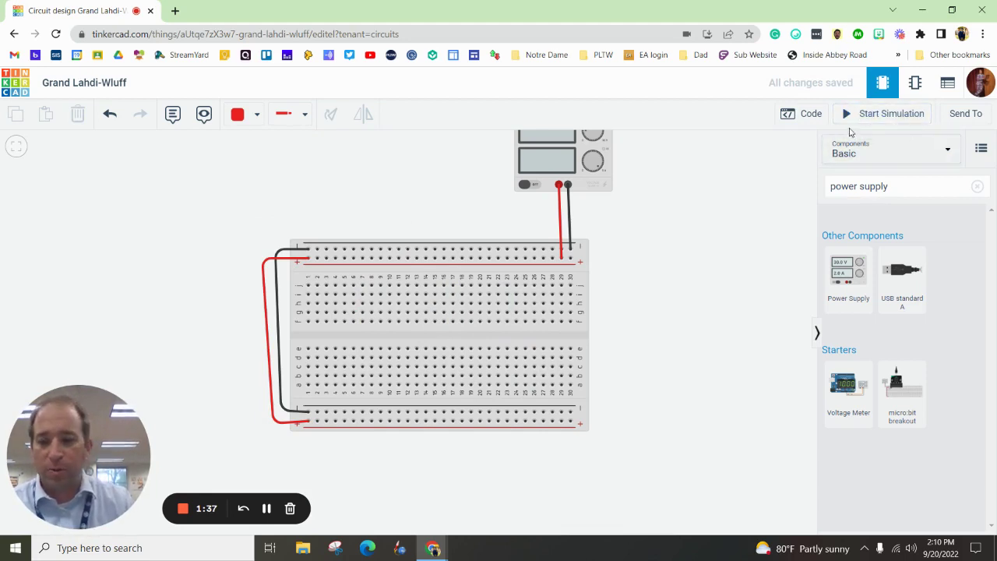
# - Clear the component search and switch the component list from Basic to All
pyautogui.click(977, 187)
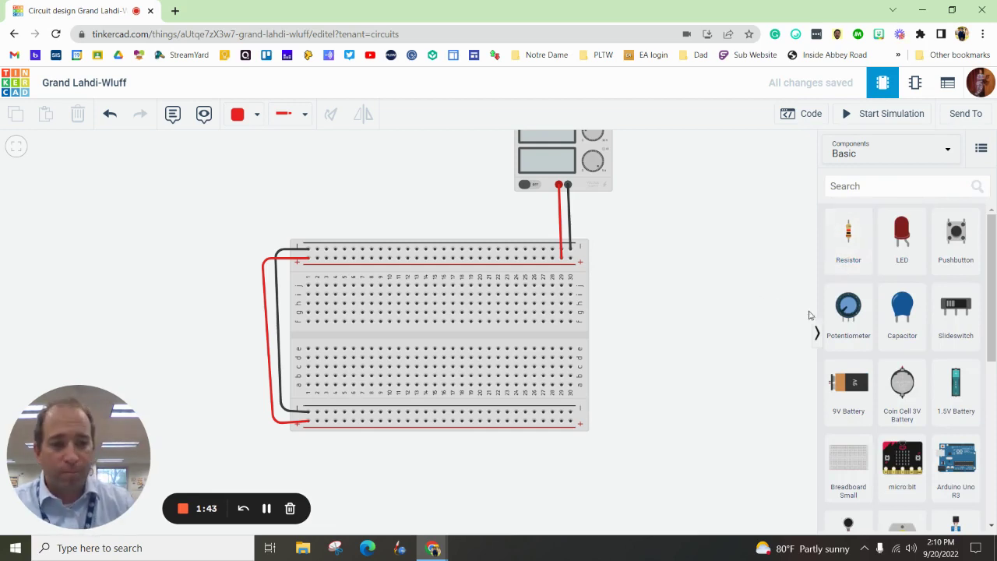
pyautogui.scroll(-5, 857, 327)
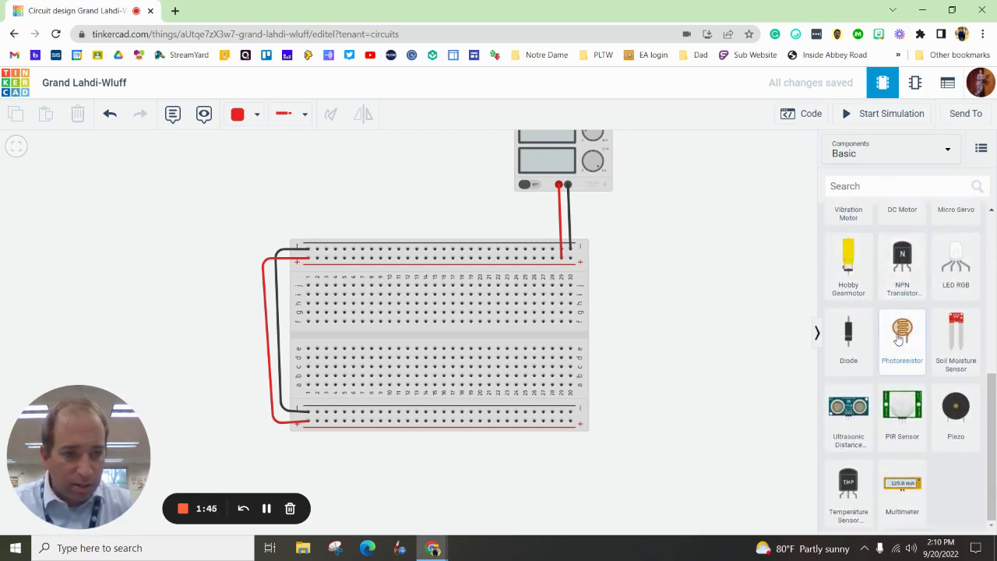
pyautogui.scroll(5, 899, 335)
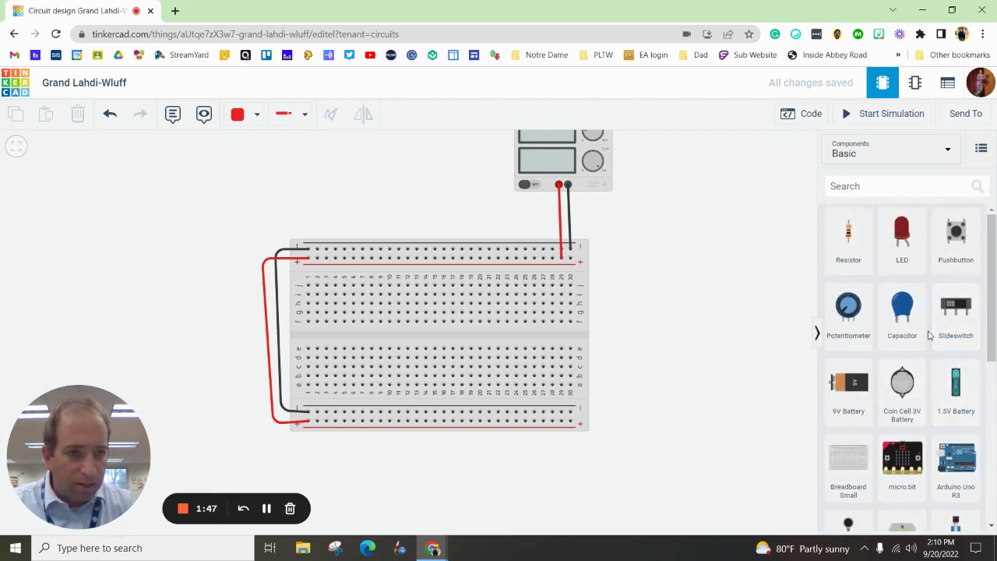
pyautogui.click(921, 152)
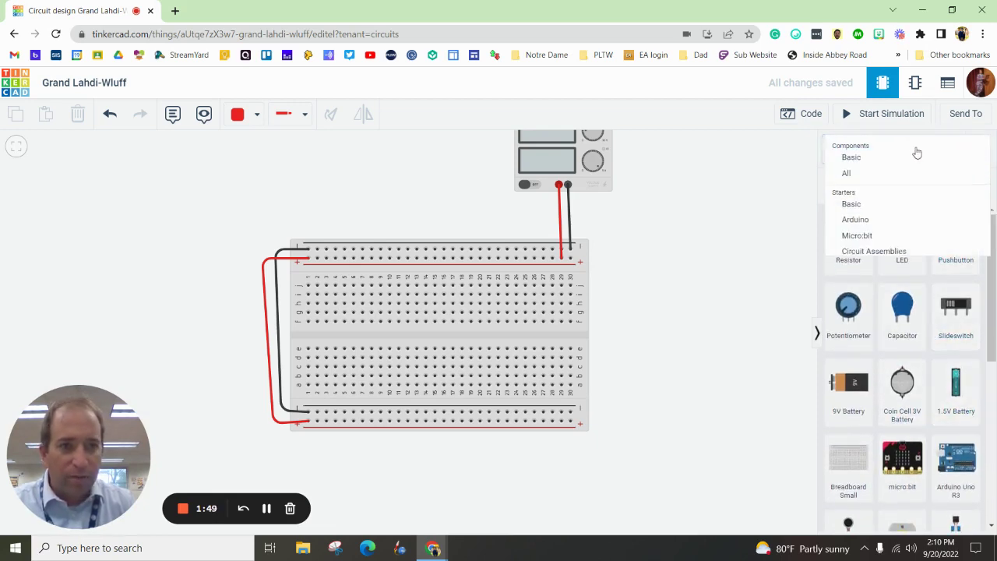
pyautogui.click(869, 175)
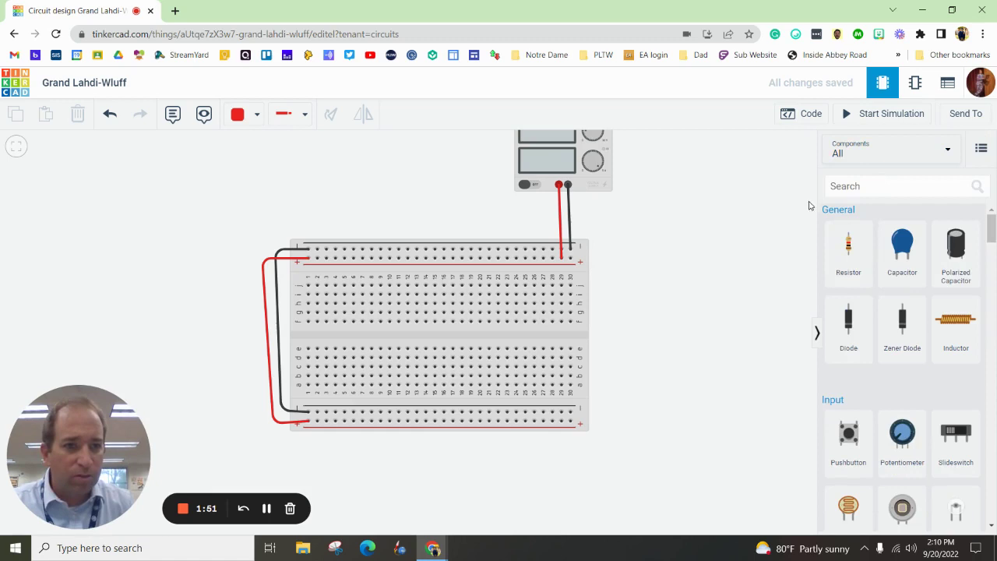
pyautogui.click(866, 153)
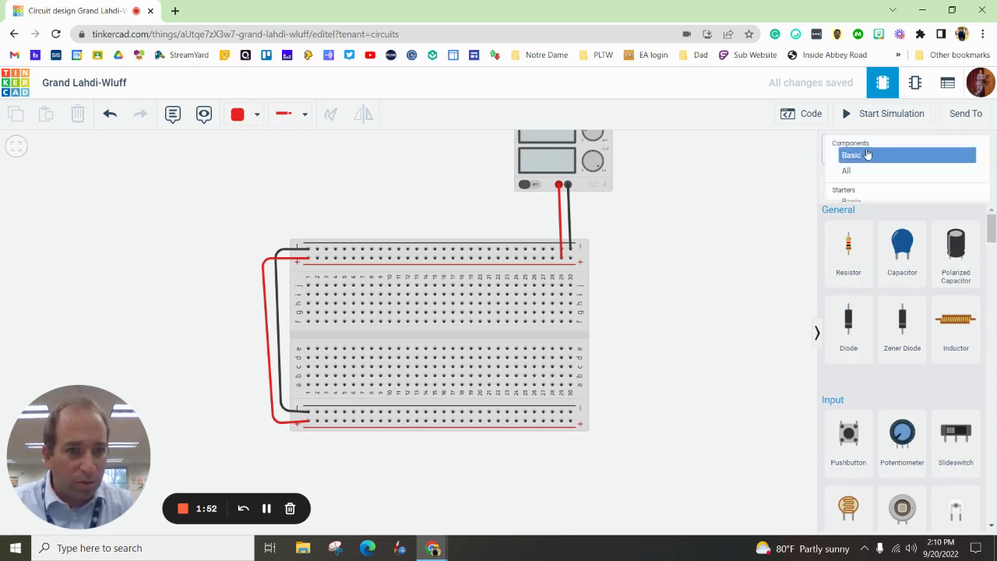
pyautogui.click(781, 226)
# - Place a DIP Switch DPST across the breadboard's centre gap, left of the middle
pyautogui.scroll(-5, 876, 294)
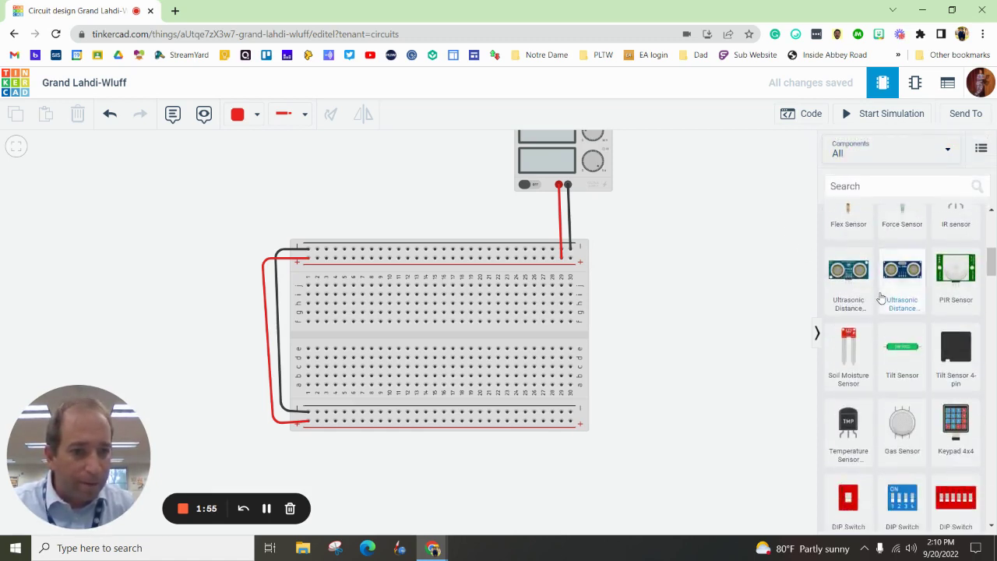
pyautogui.scroll(-3, 882, 297)
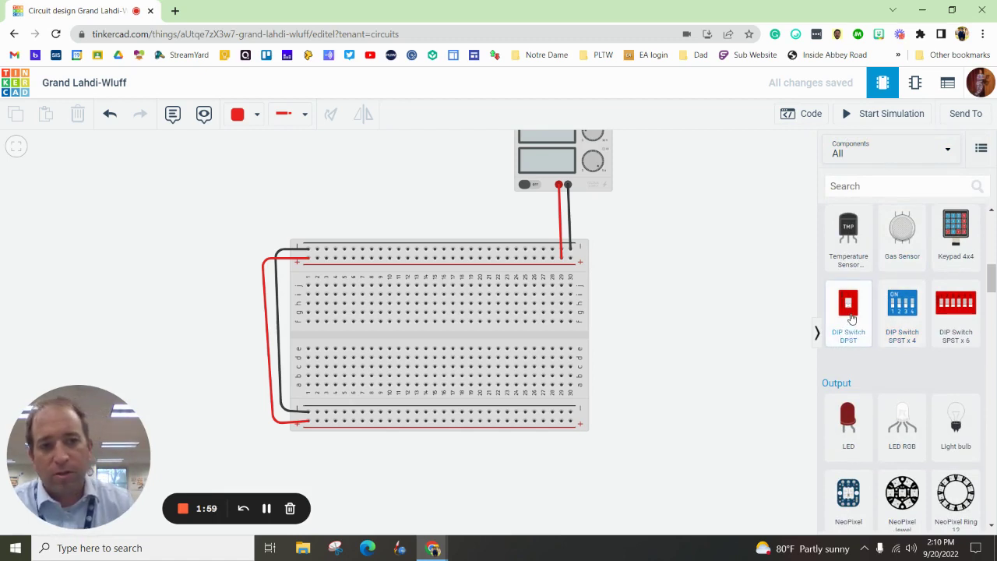
pyautogui.moveTo(851, 318); pyautogui.dragTo(434, 335)
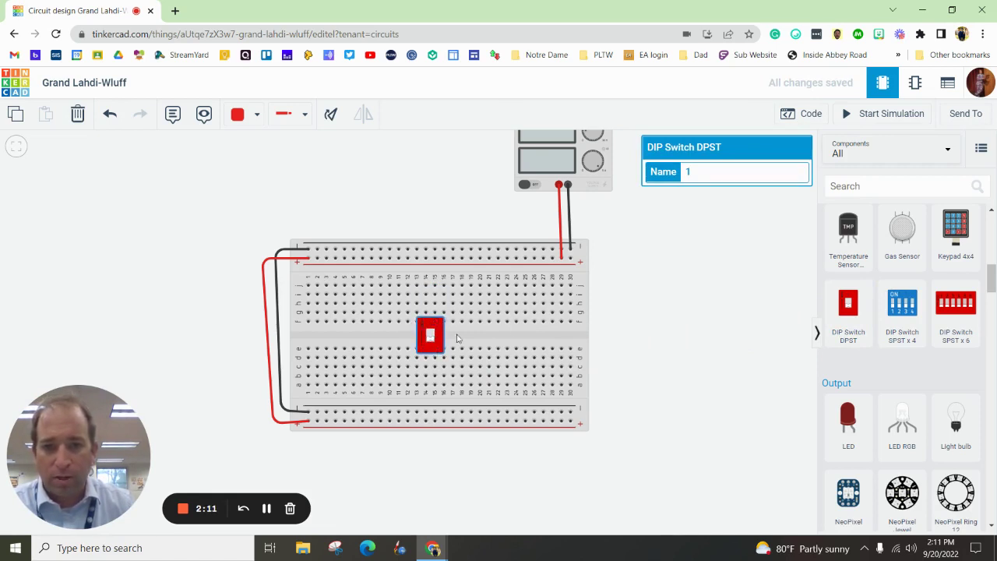
pyautogui.click(641, 259)
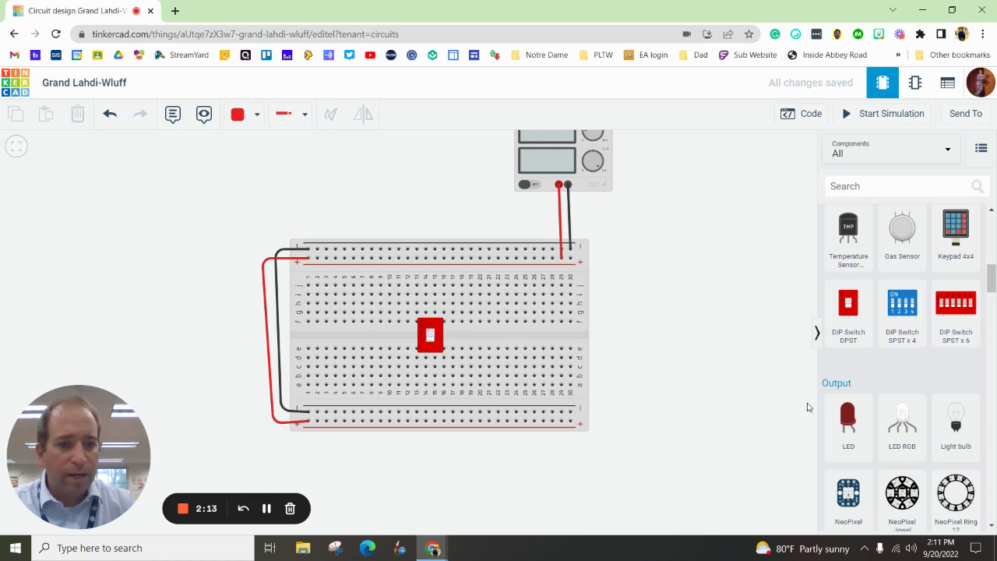
# - Place an LED on the breadboard's upper half and set its colour to Blue
pyautogui.moveTo(847, 421); pyautogui.dragTo(472, 284)
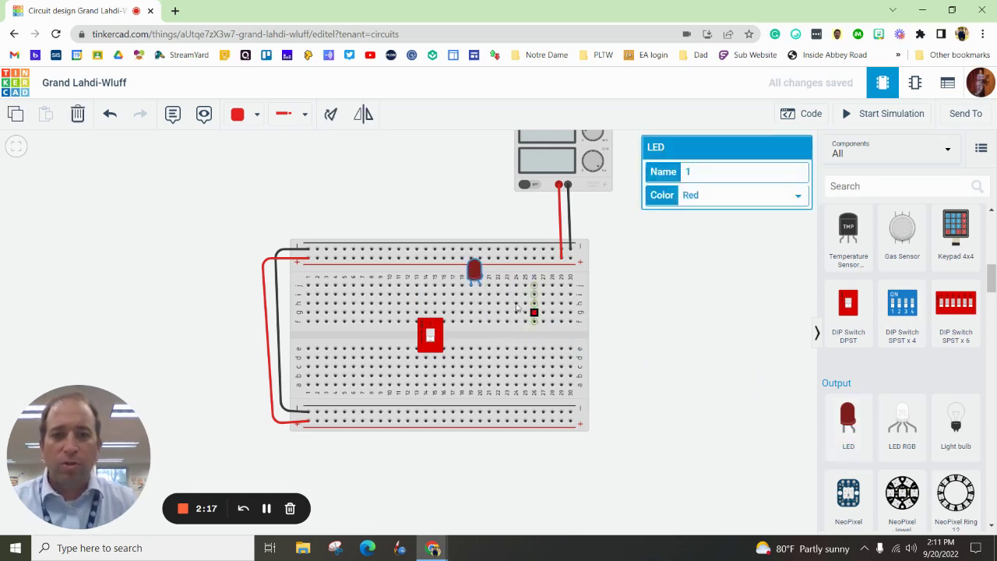
pyautogui.click(695, 201)
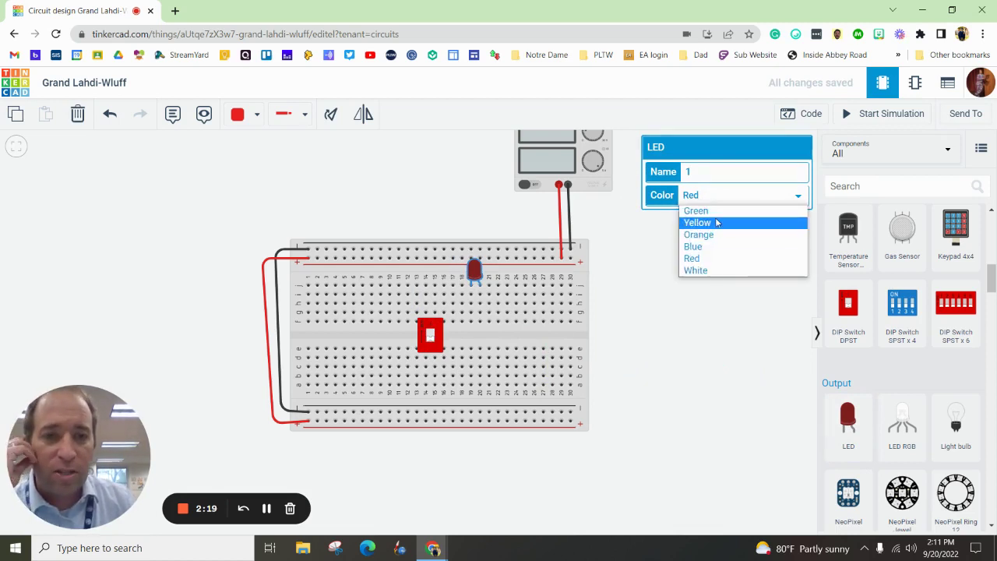
pyautogui.click(715, 207)
pyautogui.click(717, 200)
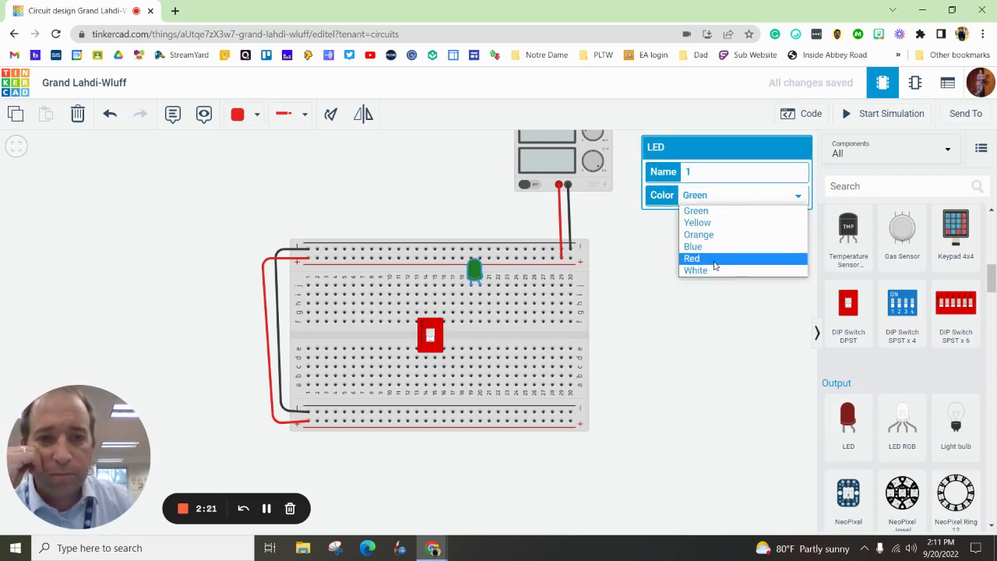
pyautogui.click(713, 246)
pyautogui.click(678, 324)
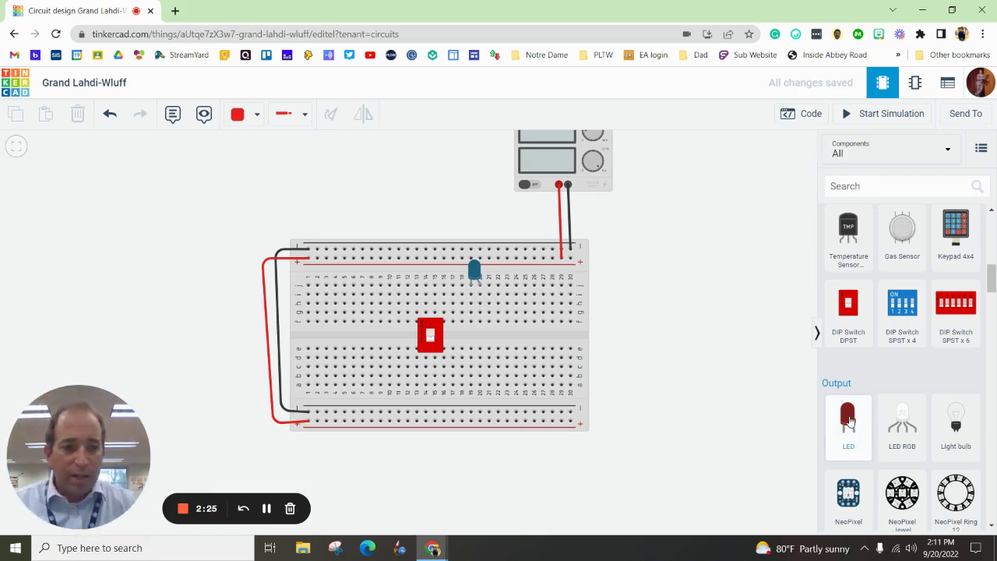
# - Add a second LED beside the first and make it blue too
pyautogui.moveTo(848, 419); pyautogui.dragTo(515, 287)
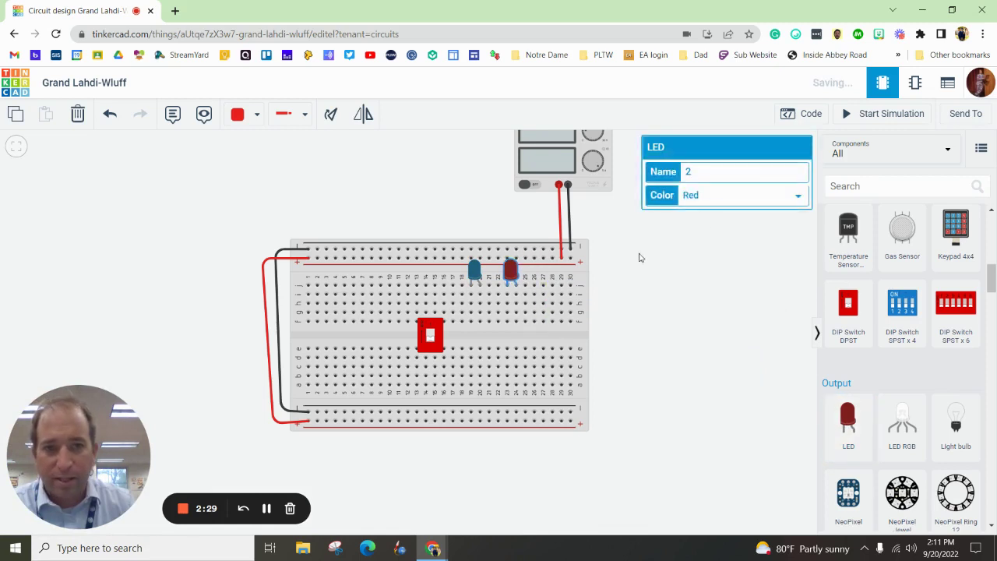
pyautogui.click(744, 196)
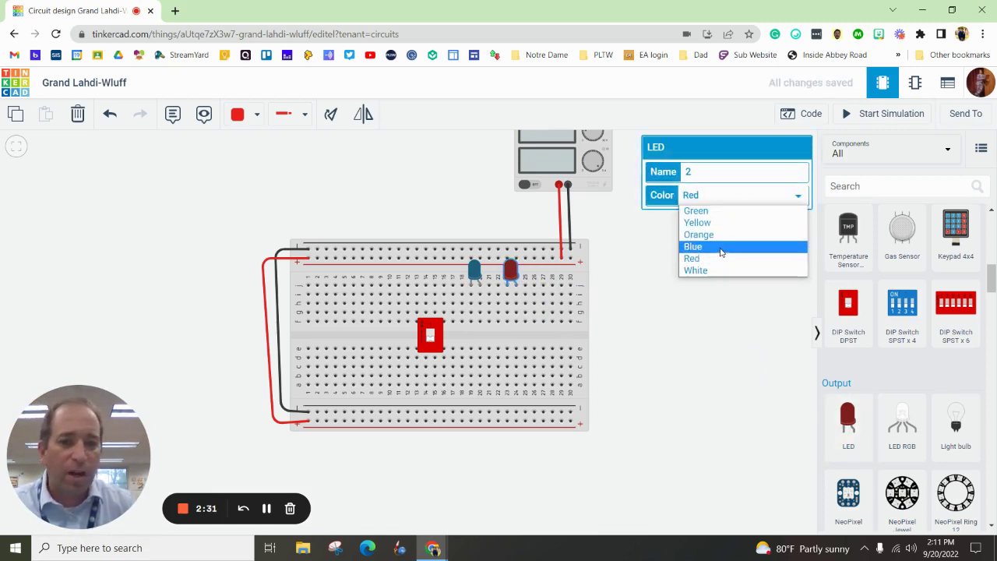
pyautogui.click(717, 248)
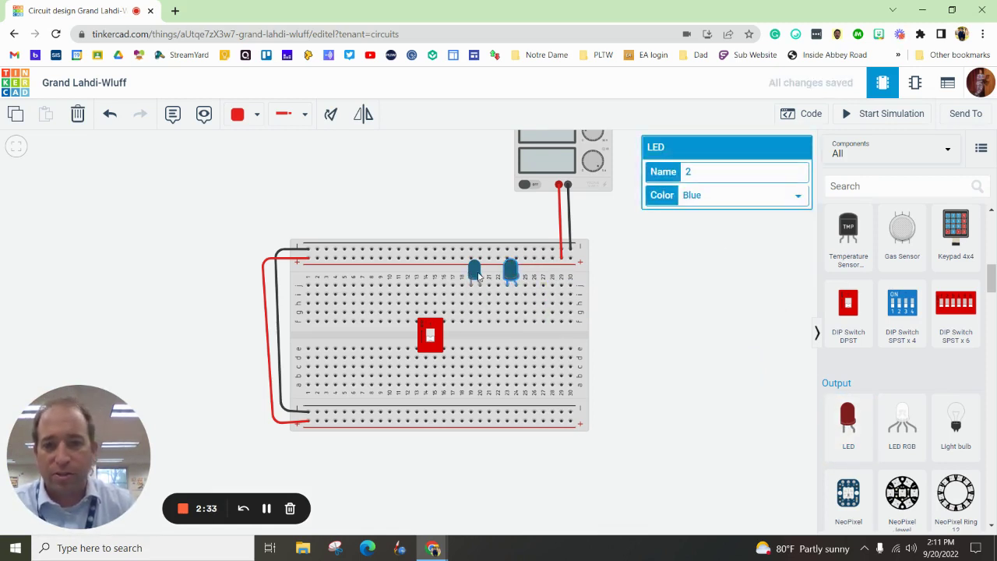
pyautogui.click(690, 323)
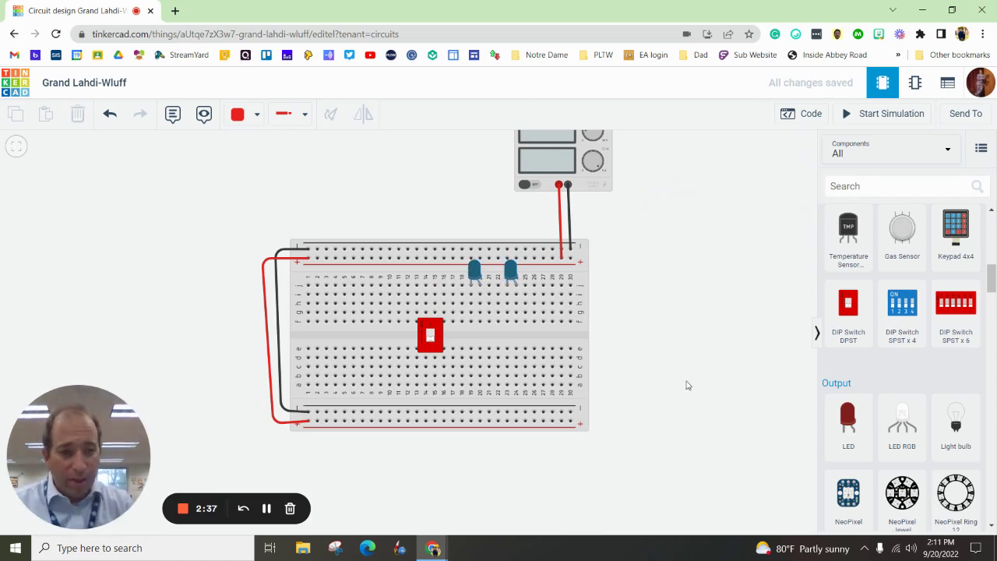
# - Add two resistors and move them across the centre gap, one below each blue LED
pyautogui.scroll(5, 908, 342)
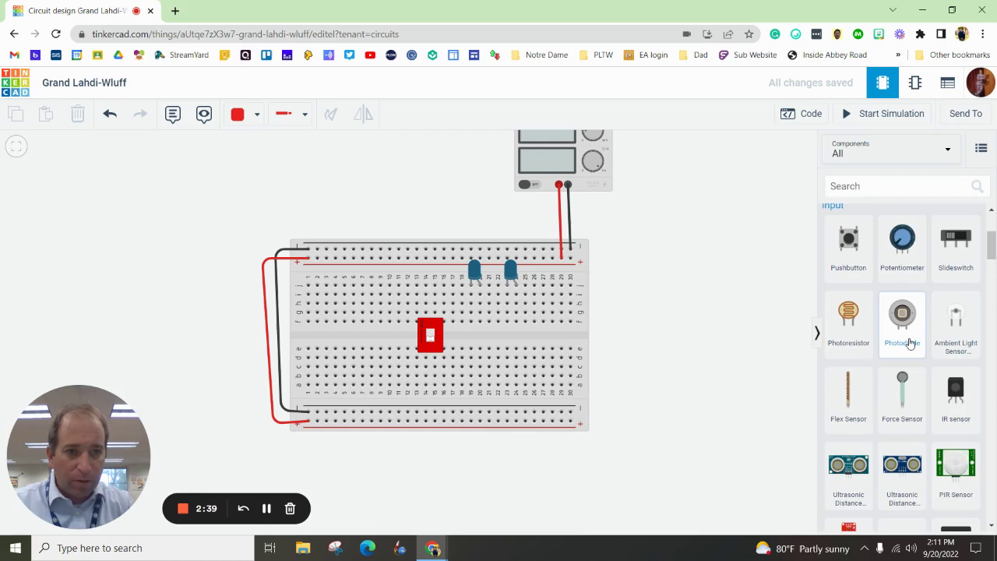
pyautogui.scroll(3, 906, 345)
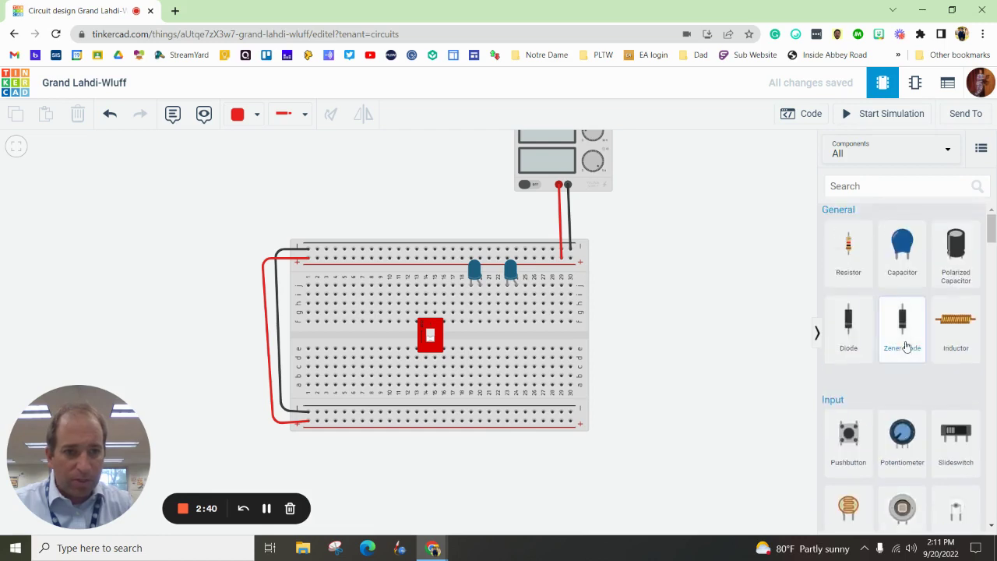
pyautogui.click(846, 266)
pyautogui.click(661, 331)
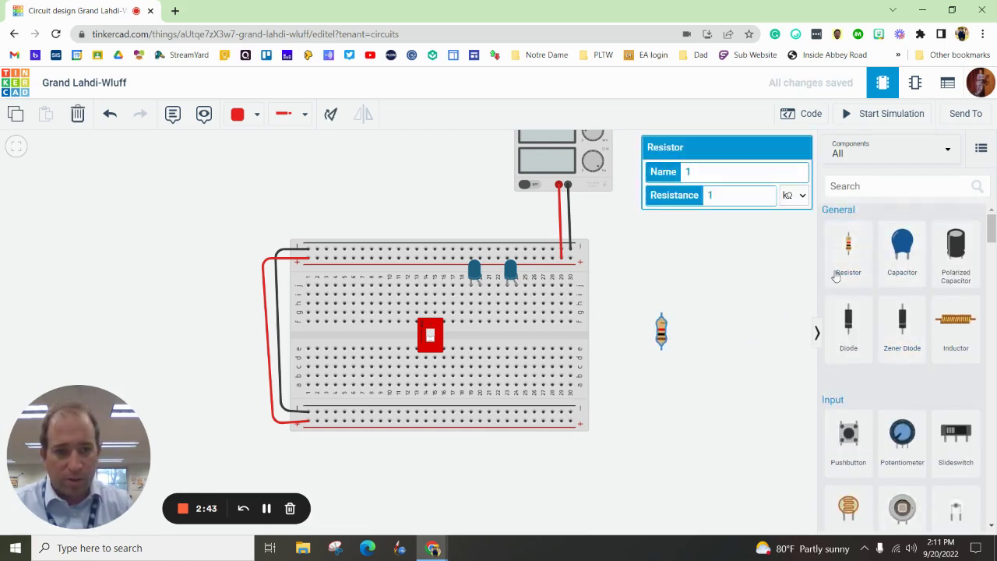
pyautogui.click(837, 270)
pyautogui.click(696, 334)
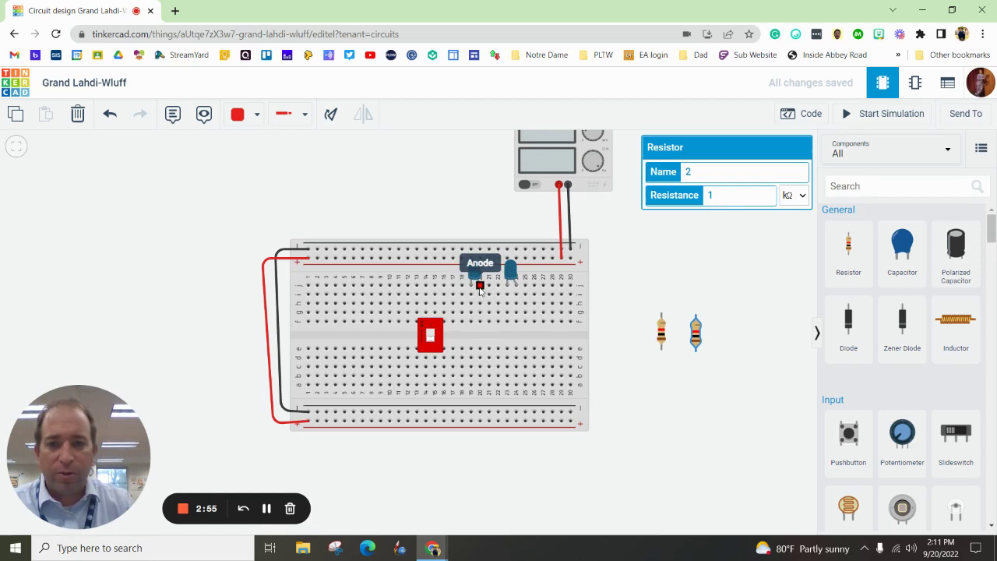
pyautogui.moveTo(663, 337); pyautogui.dragTo(483, 337)
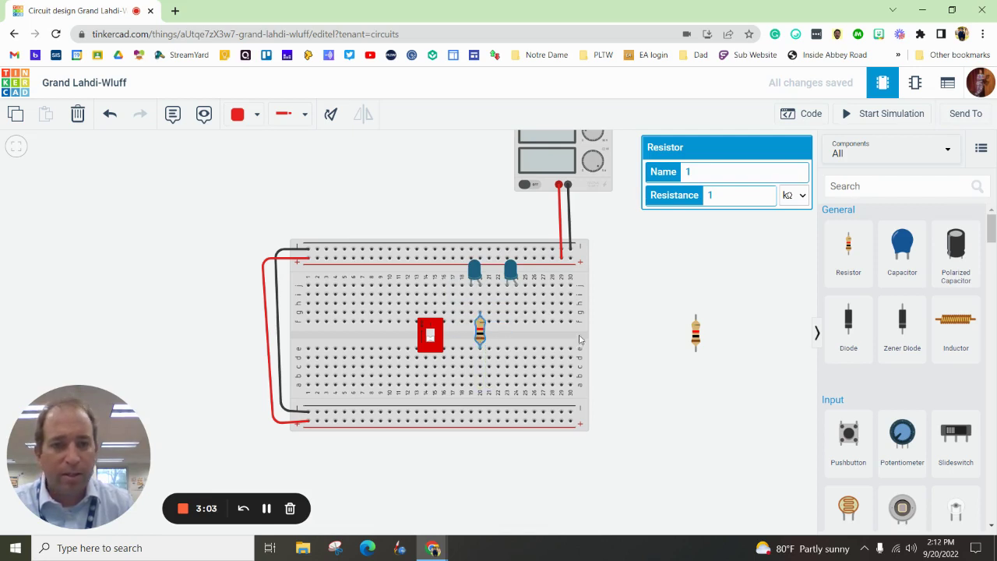
pyautogui.moveTo(696, 333); pyautogui.dragTo(516, 331)
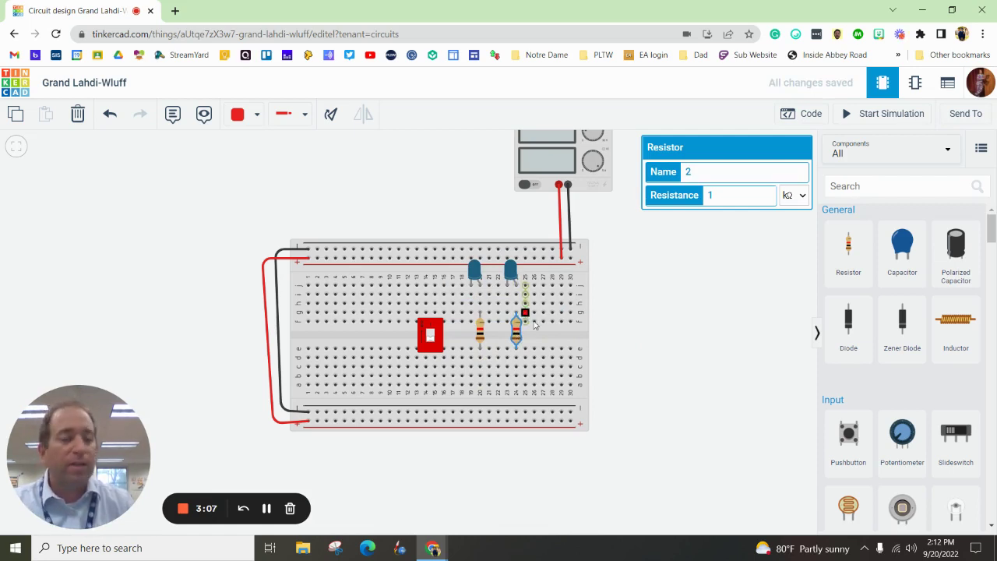
# - Draw two black wires from each LED's cathode row up to the top negative rail
pyautogui.click(471, 304)
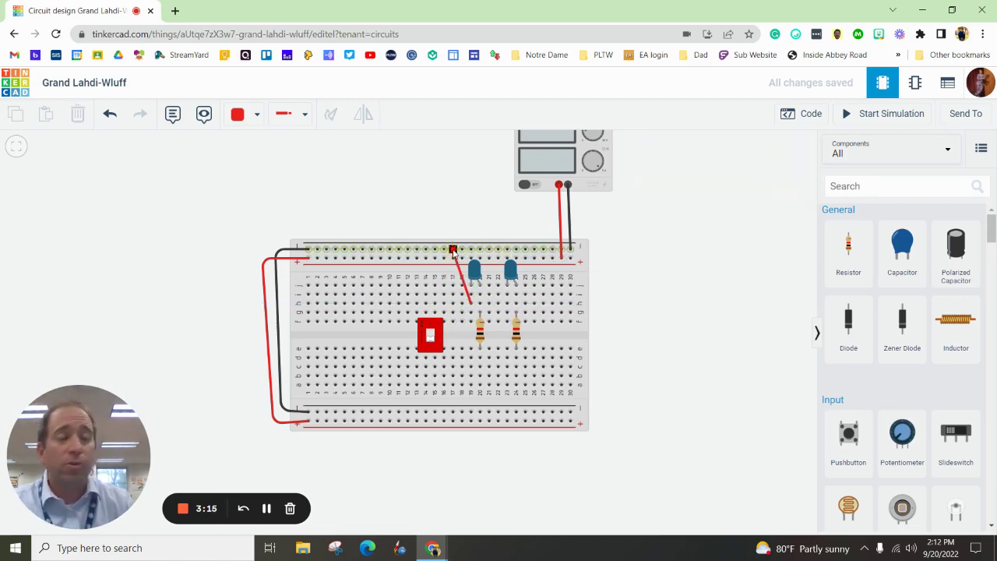
pyautogui.click(452, 250)
pyautogui.click(257, 115)
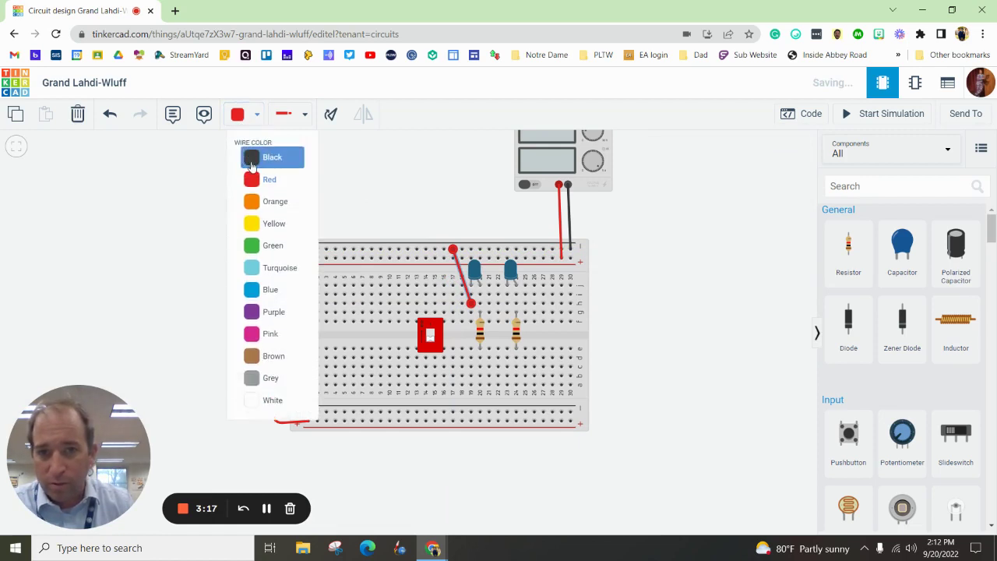
pyautogui.click(252, 160)
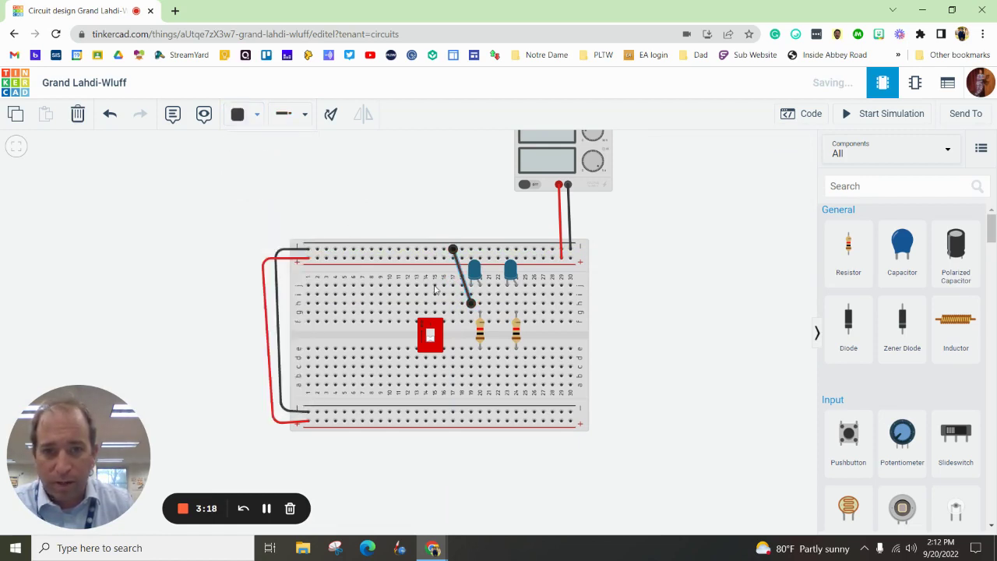
pyautogui.click(506, 286)
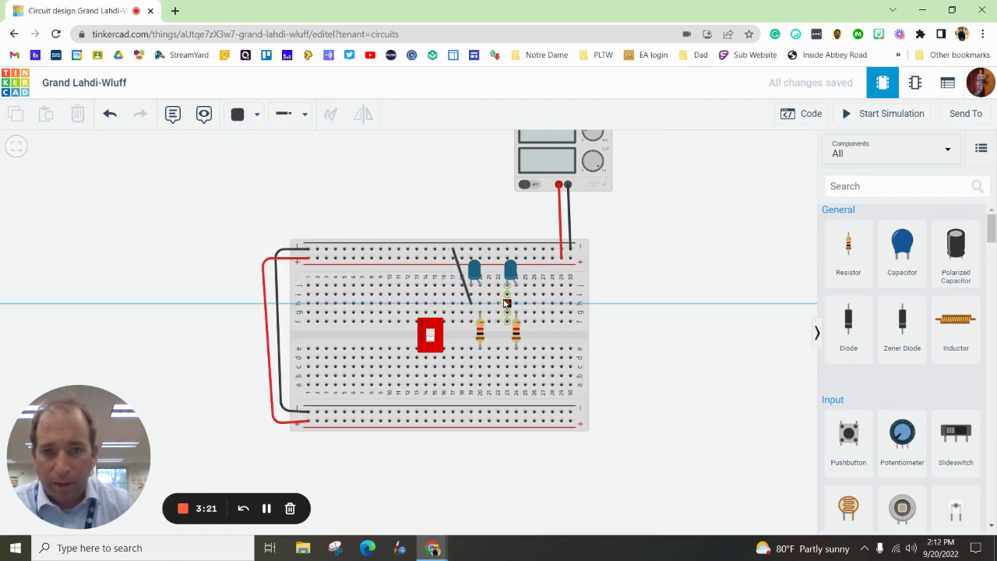
pyautogui.click(488, 249)
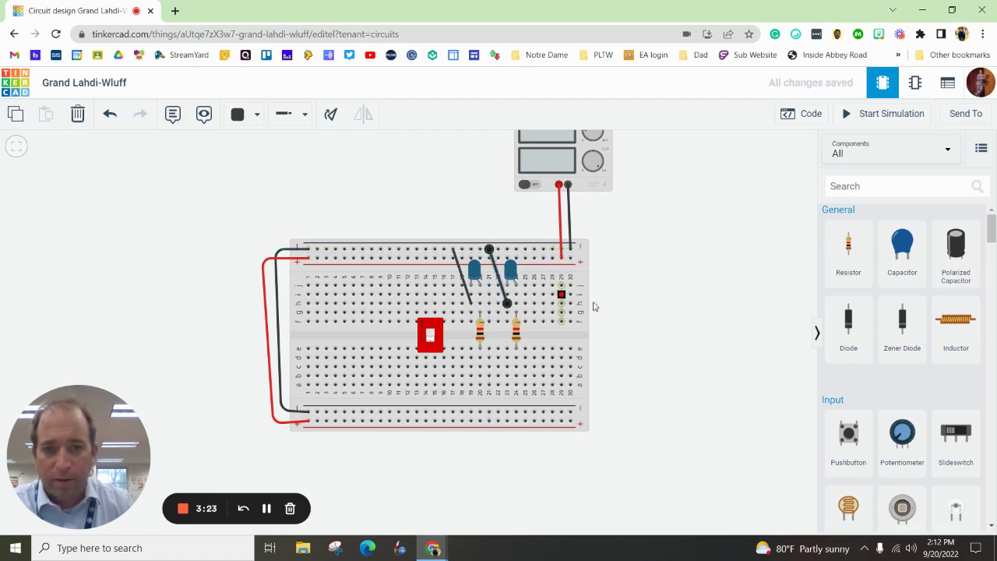
pyautogui.click(678, 312)
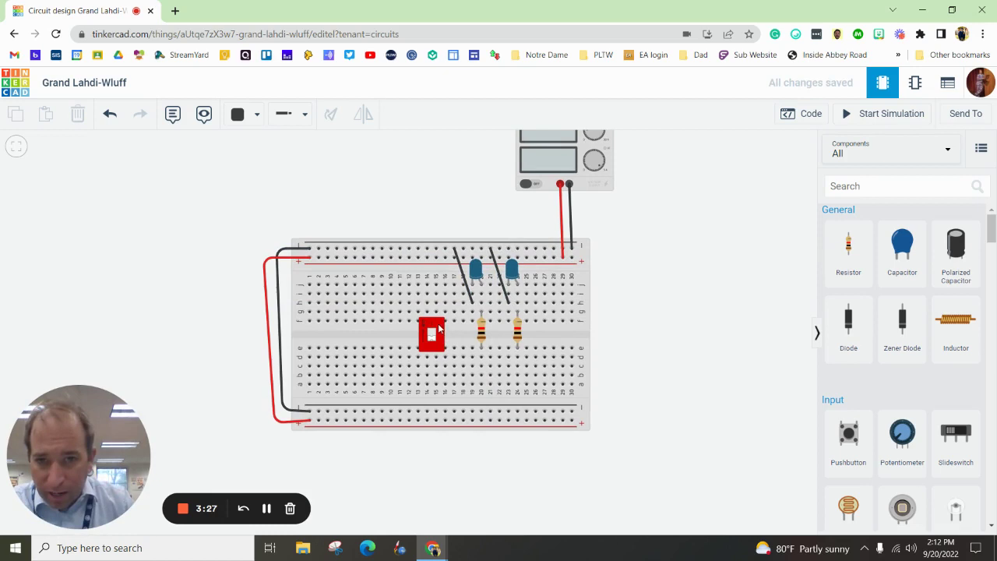
# - Connect the DIP switch's upper pin to the top power rail with a red wire
pyautogui.click(429, 323)
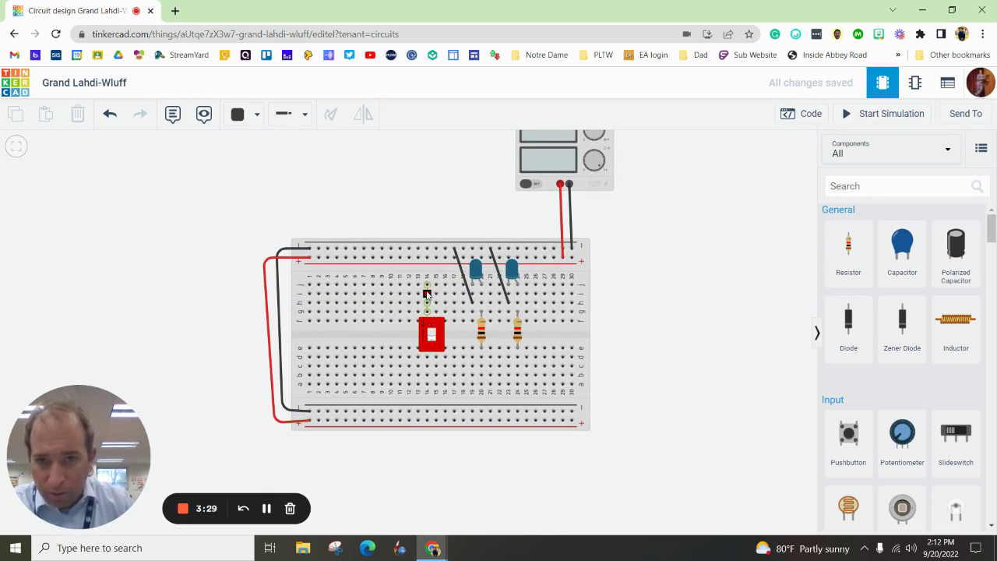
pyautogui.click(427, 257)
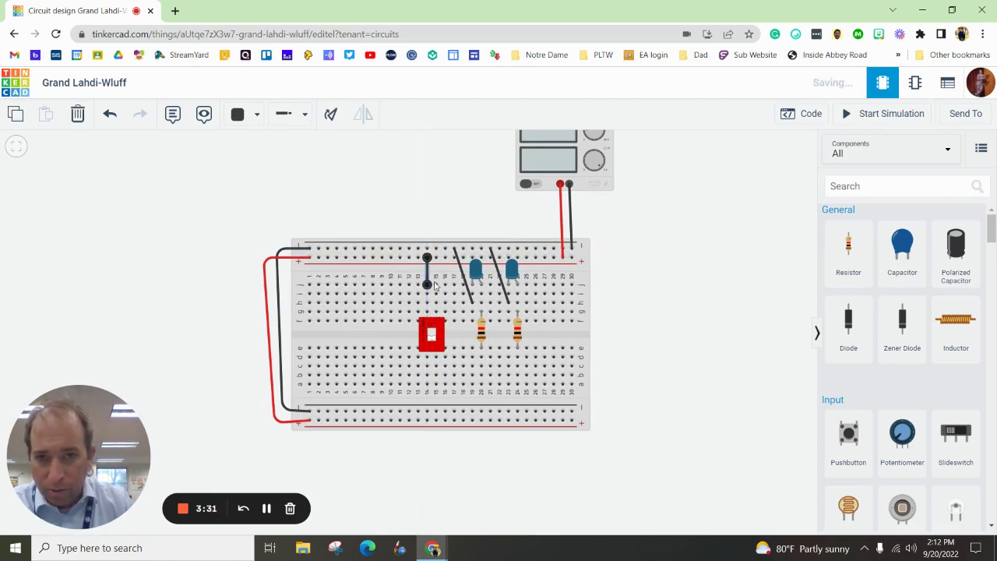
pyautogui.click(244, 115)
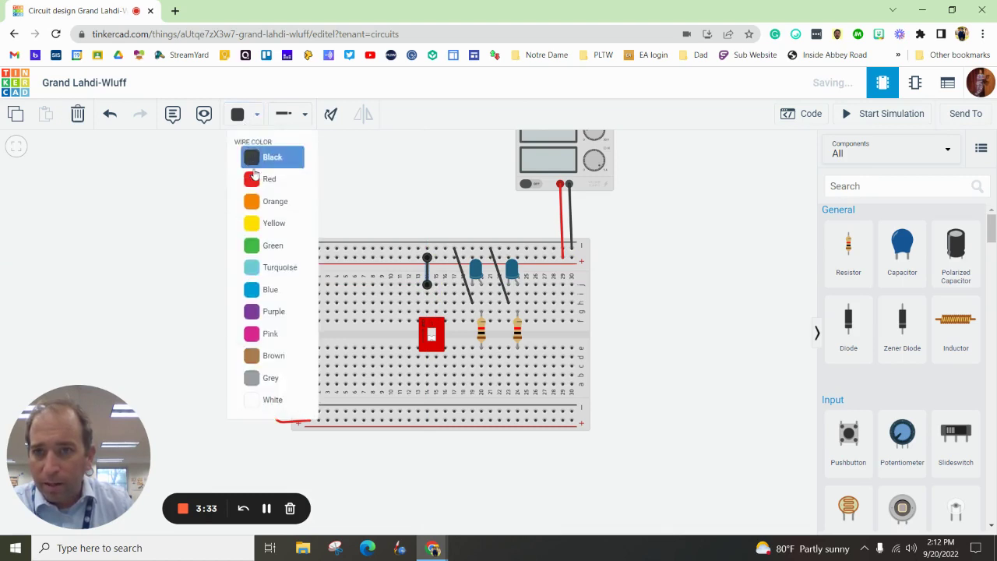
pyautogui.click(260, 178)
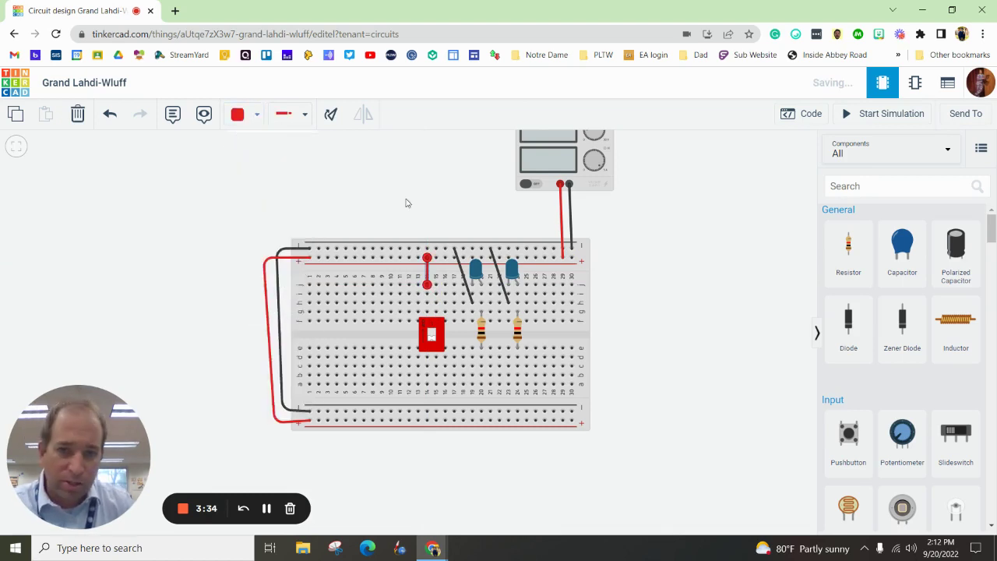
# - Join the switch's lower column to the left resistor's column with red wire and start simulating
pyautogui.click(427, 375)
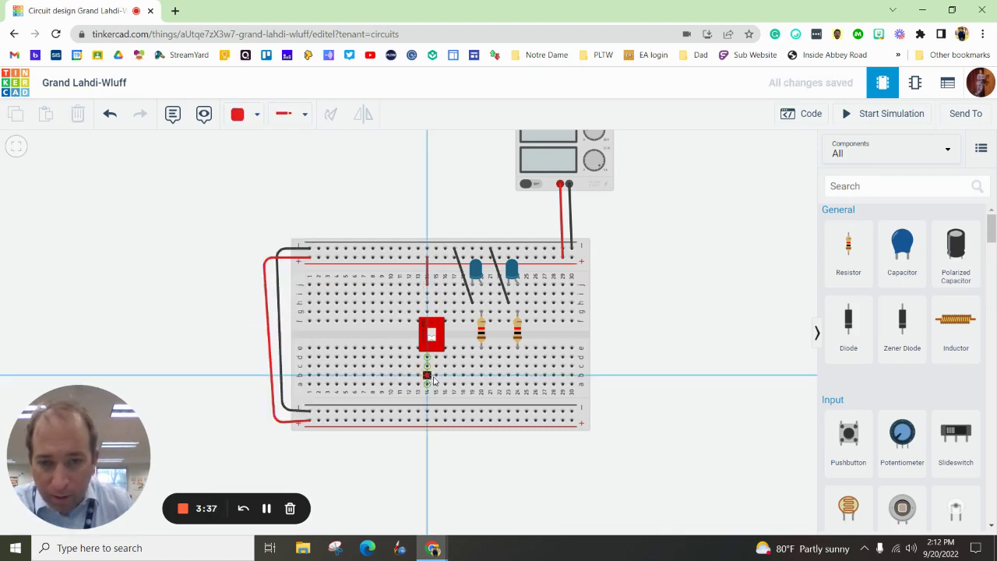
pyautogui.click(481, 375)
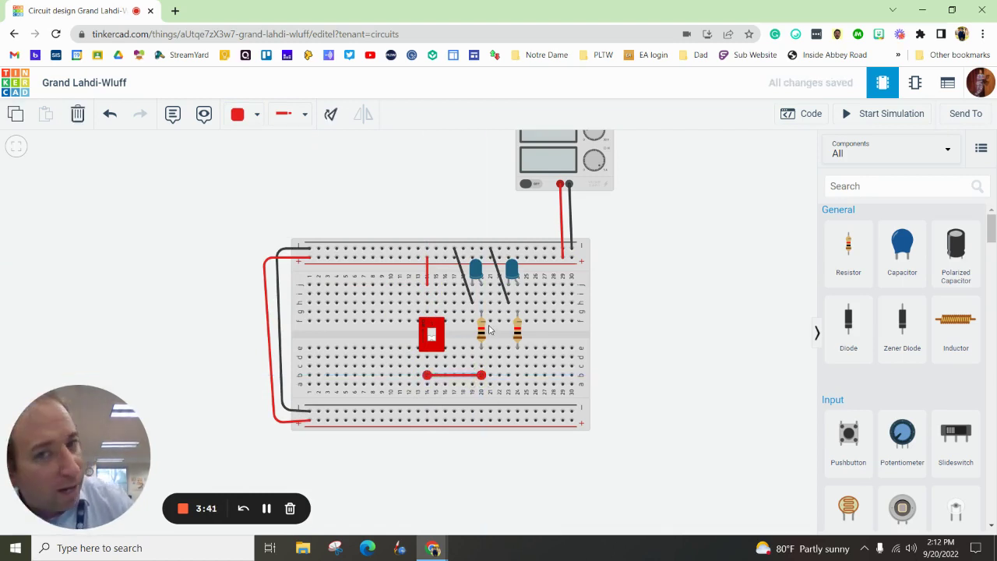
pyautogui.click(879, 117)
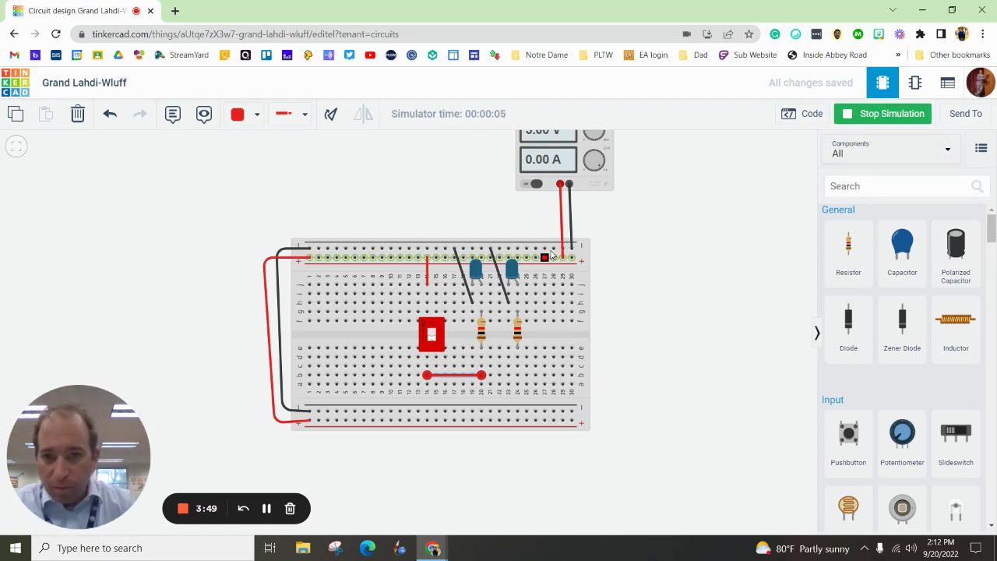
# - Stop the simulation, set the left resistor to 220 Ω, and adjust the red wire near the switch
pyautogui.click(860, 116)
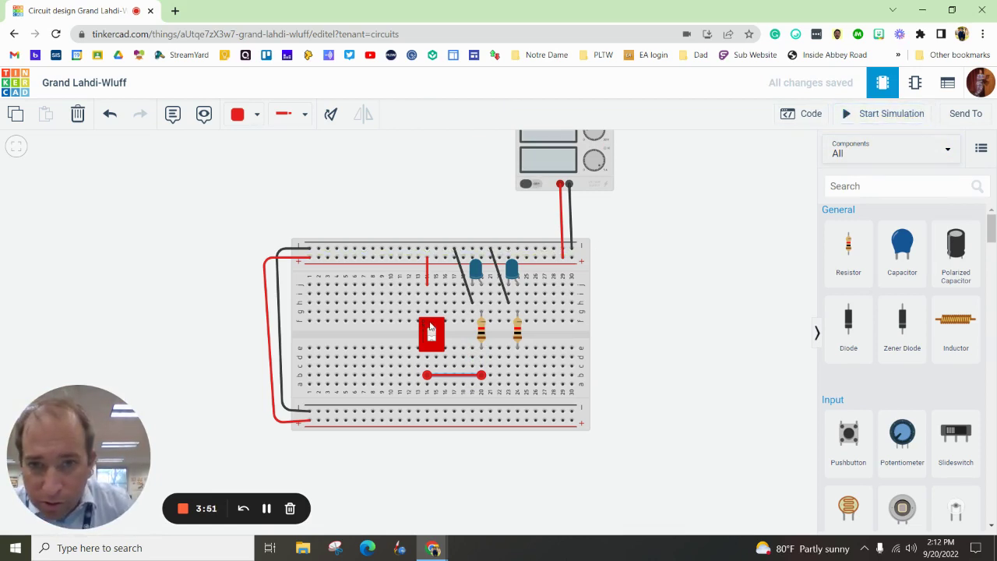
pyautogui.click(482, 331)
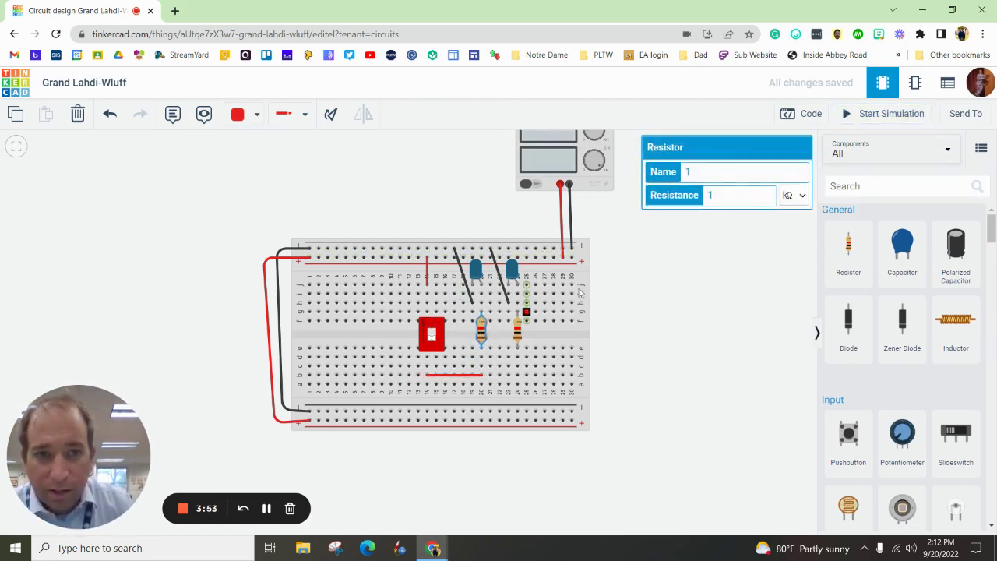
pyautogui.write('220')
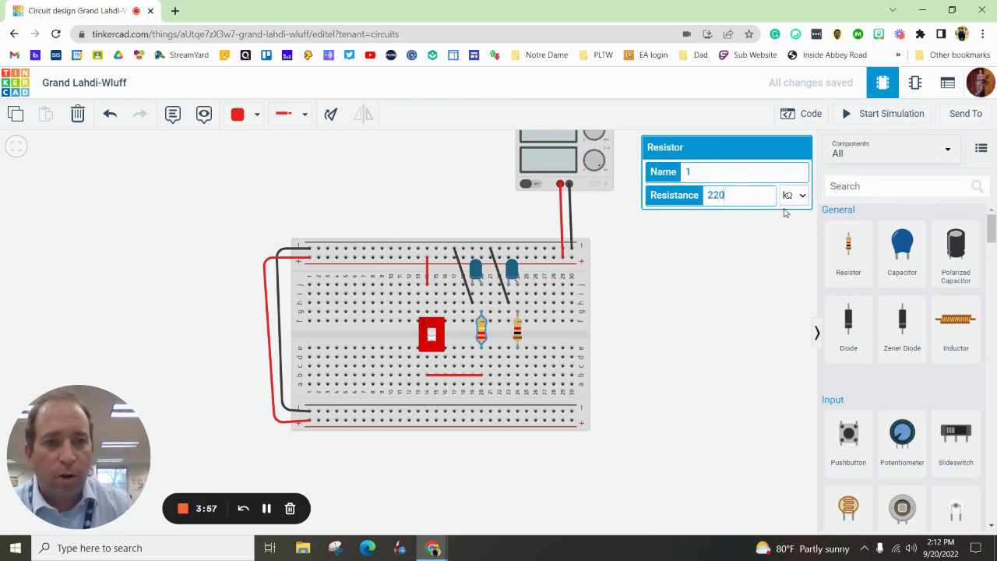
pyautogui.click(793, 196)
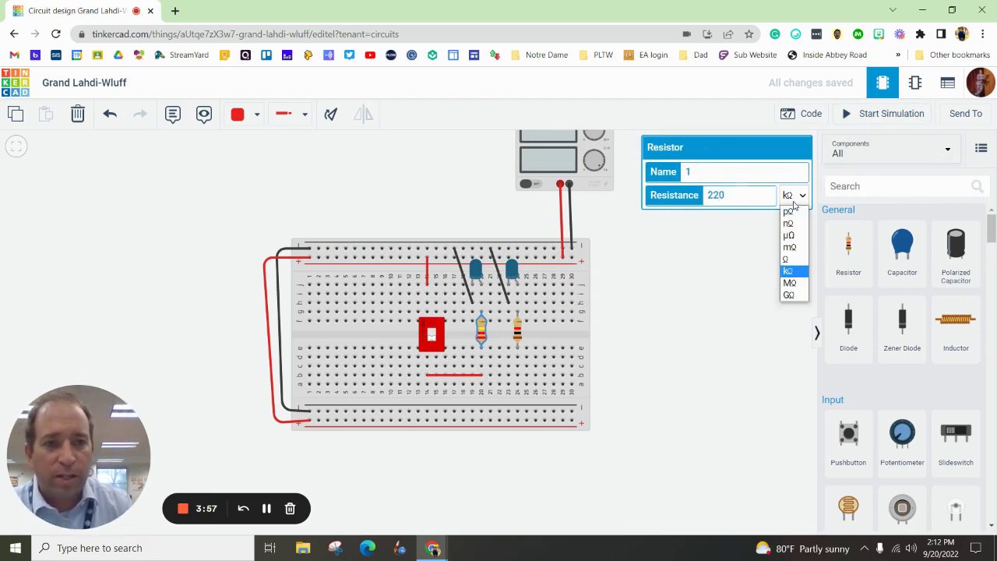
pyautogui.click(791, 260)
pyautogui.click(717, 319)
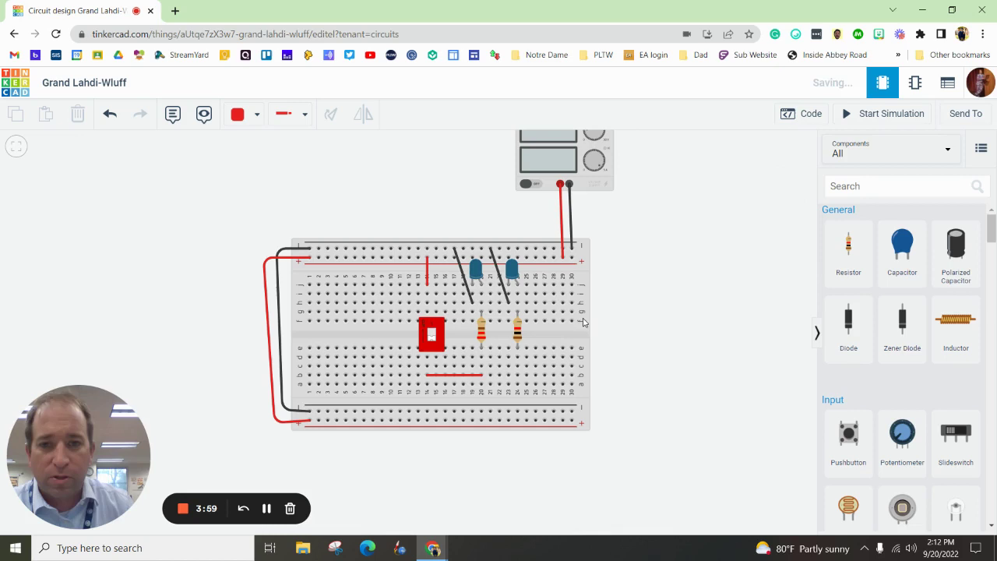
pyautogui.moveTo(428, 376); pyautogui.dragTo(427, 351)
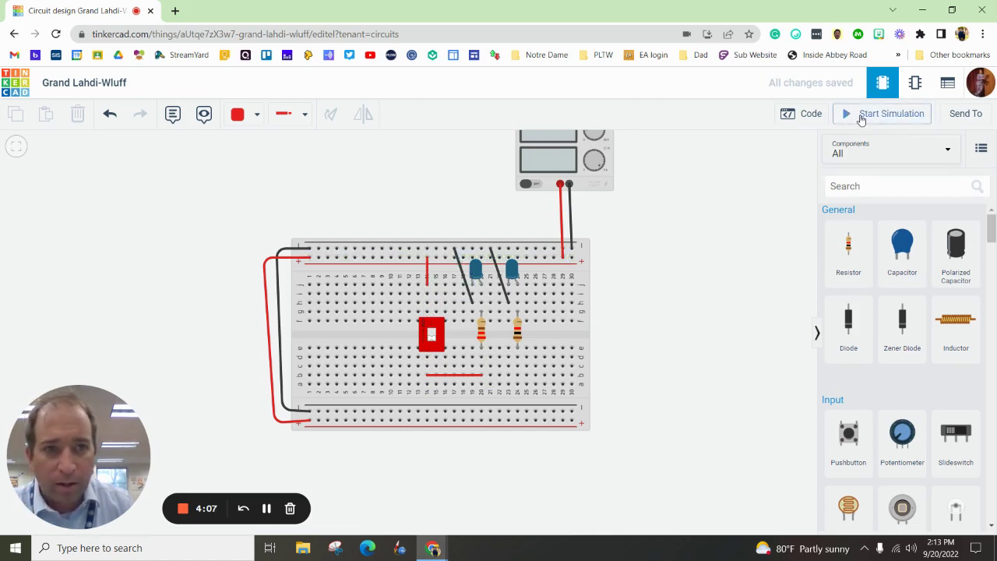
# - Run the simulation, undo the right LED's black lead wire, and check the left resistor
pyautogui.click(863, 114)
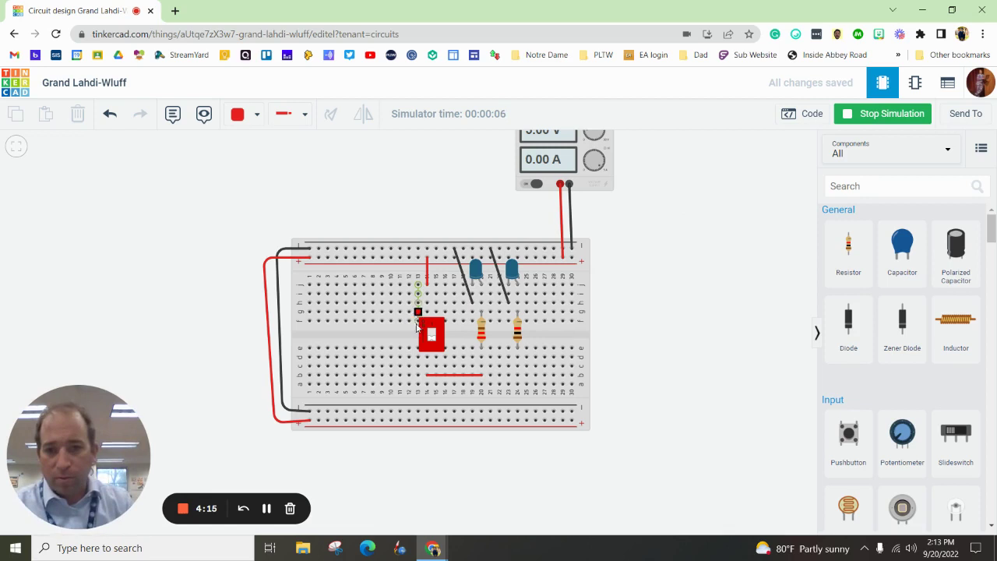
pyautogui.hotkey('ctrl', 'z')
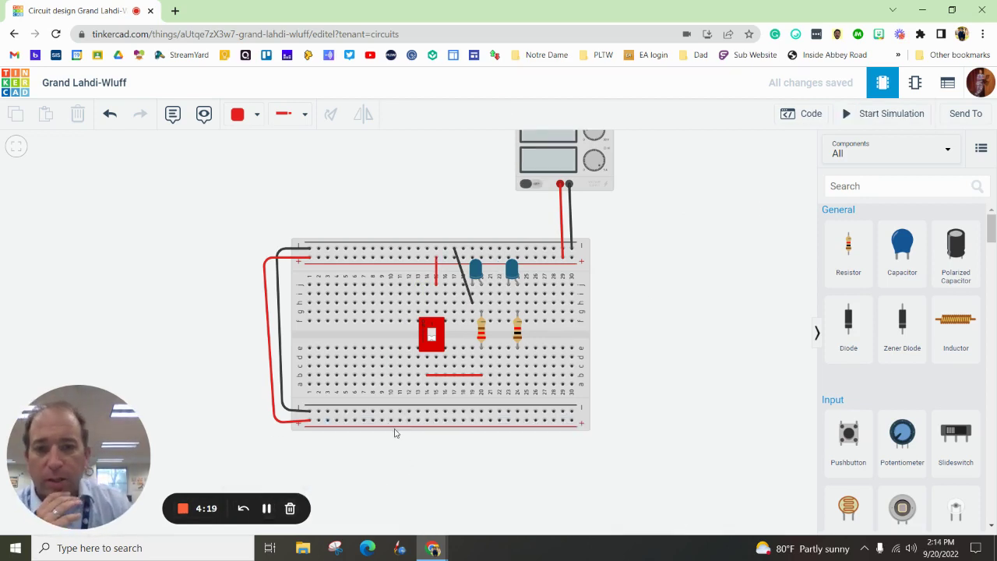
pyautogui.click(482, 334)
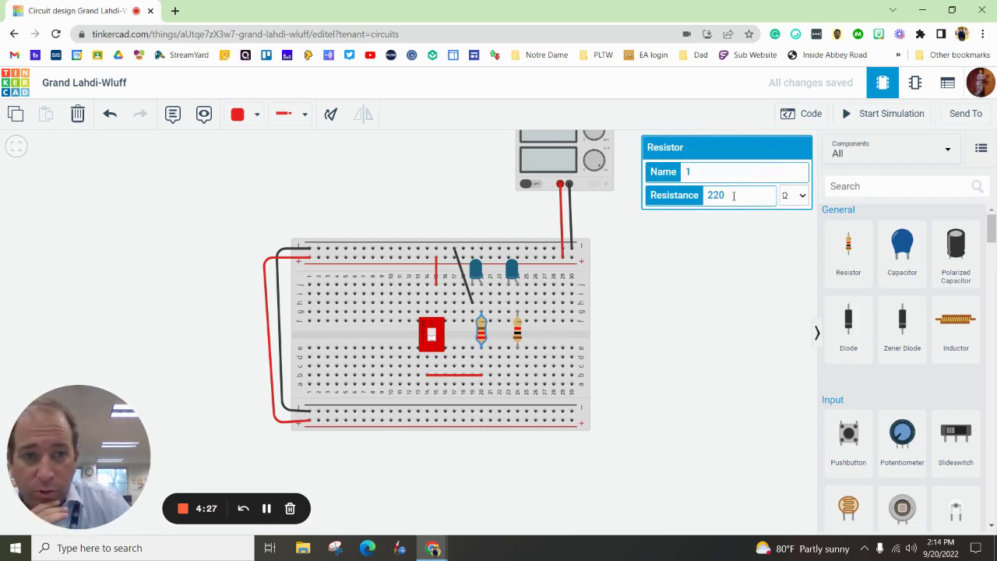
# - Rerun the simulation, then stop it and delete the short red wire above the DIP switch
pyautogui.click(849, 113)
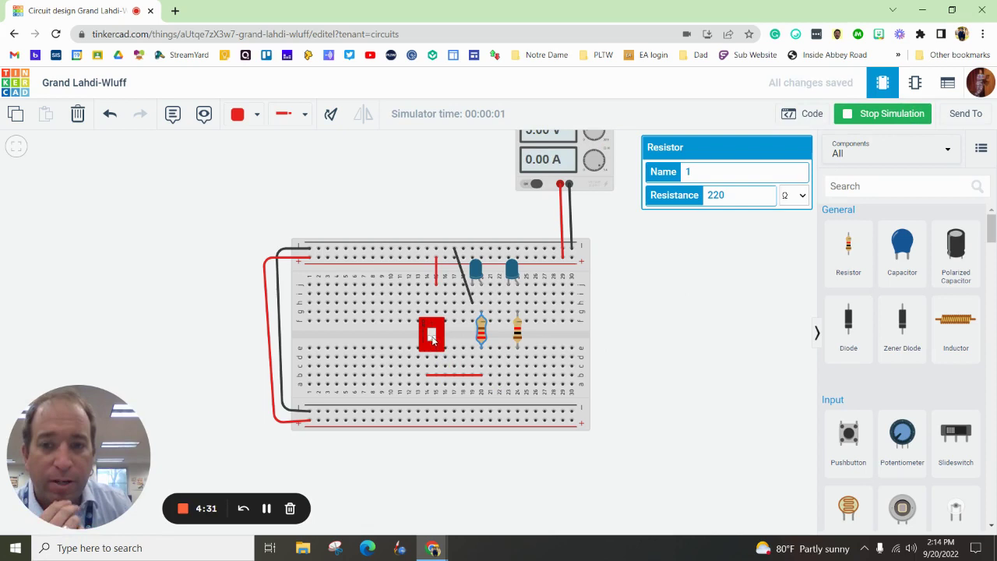
pyautogui.click(432, 341)
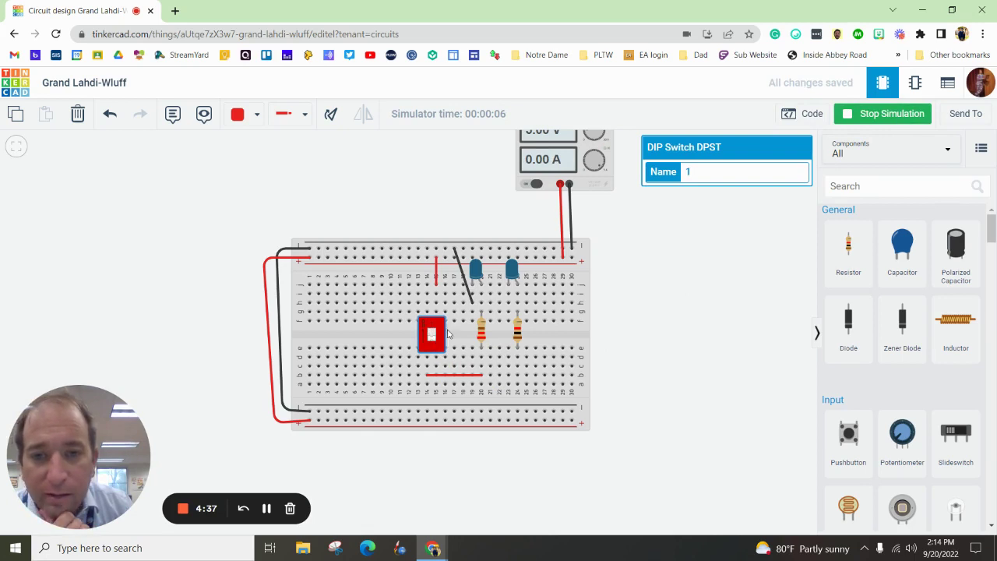
pyautogui.click(436, 271)
pyautogui.press('Delete')
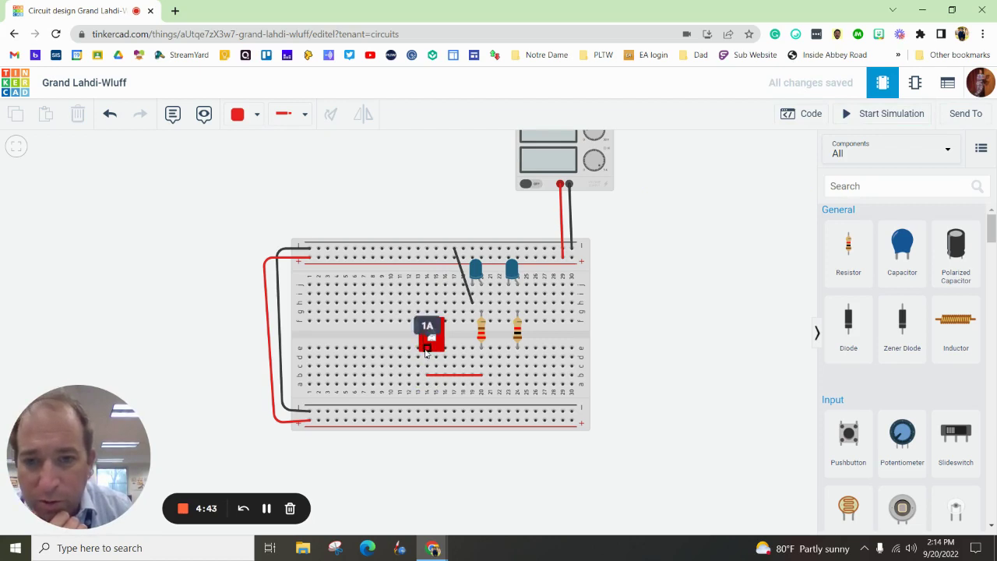
# - Wire the DIP switch column to the top rail in red, simulate, and toggle the switch
pyautogui.click(426, 303)
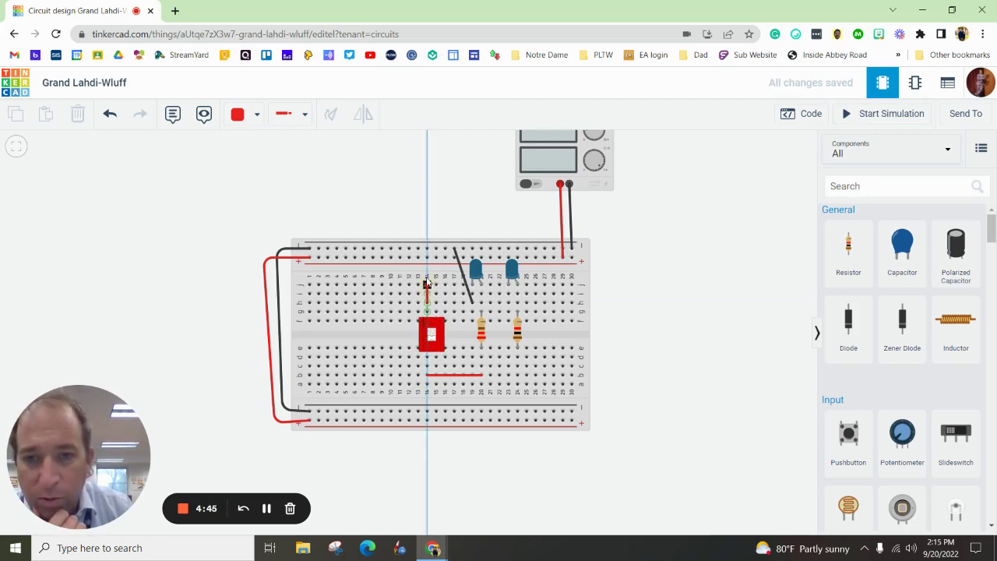
pyautogui.click(426, 258)
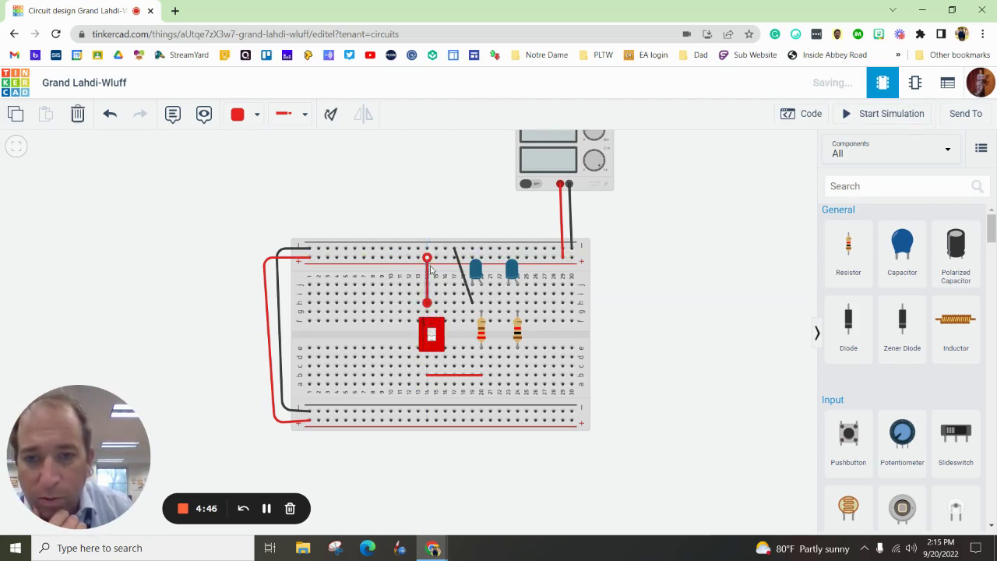
pyautogui.click(896, 115)
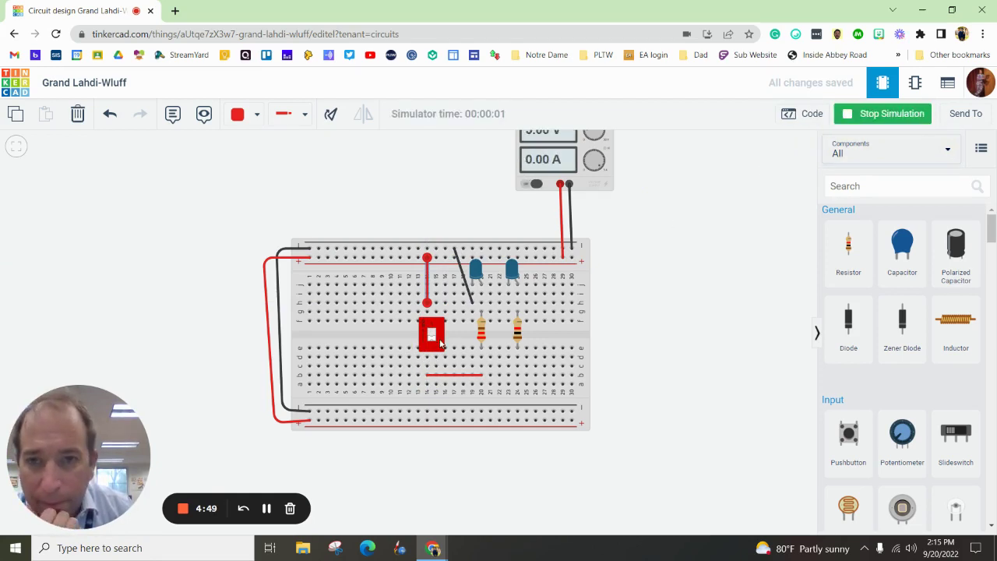
pyautogui.click(433, 341)
pyautogui.click(432, 337)
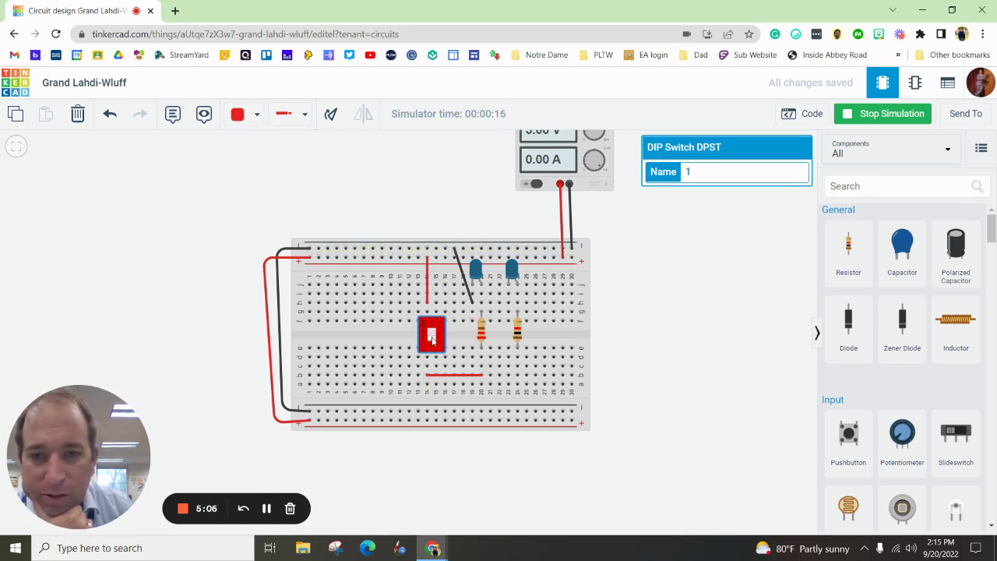
# - Turn the DIP switch on, stop the simulation, and select the right resistor
pyautogui.click(434, 337)
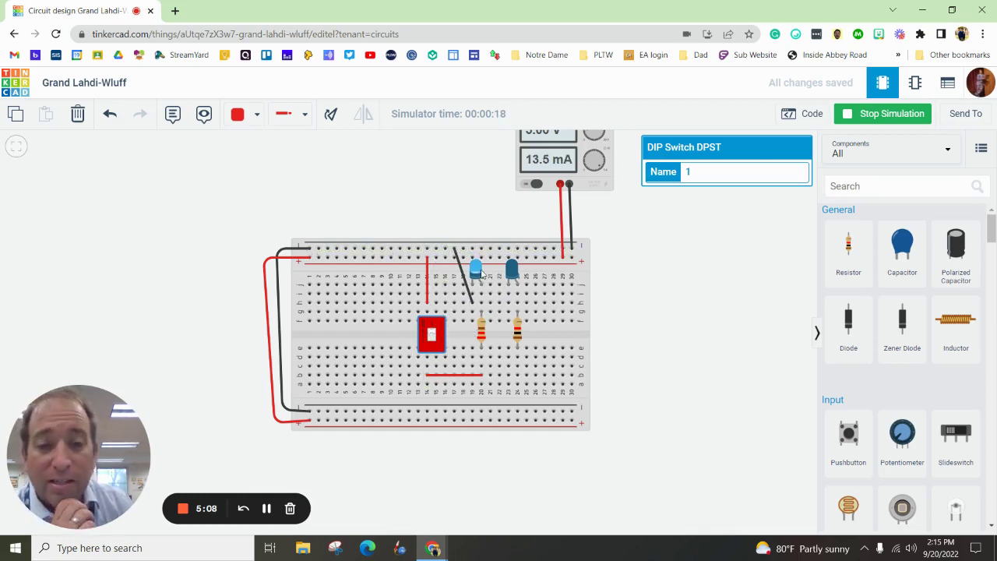
pyautogui.click(857, 114)
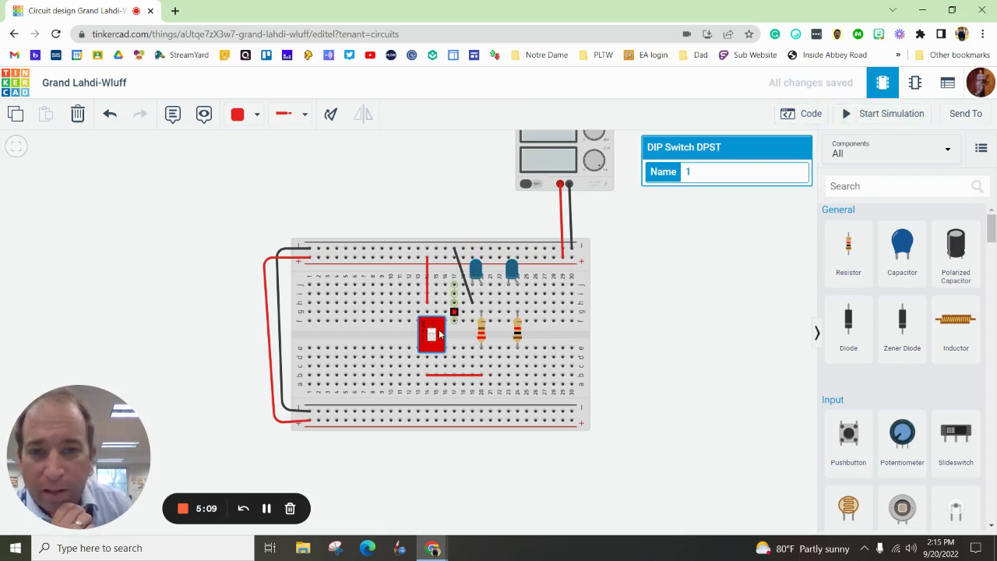
pyautogui.click(518, 336)
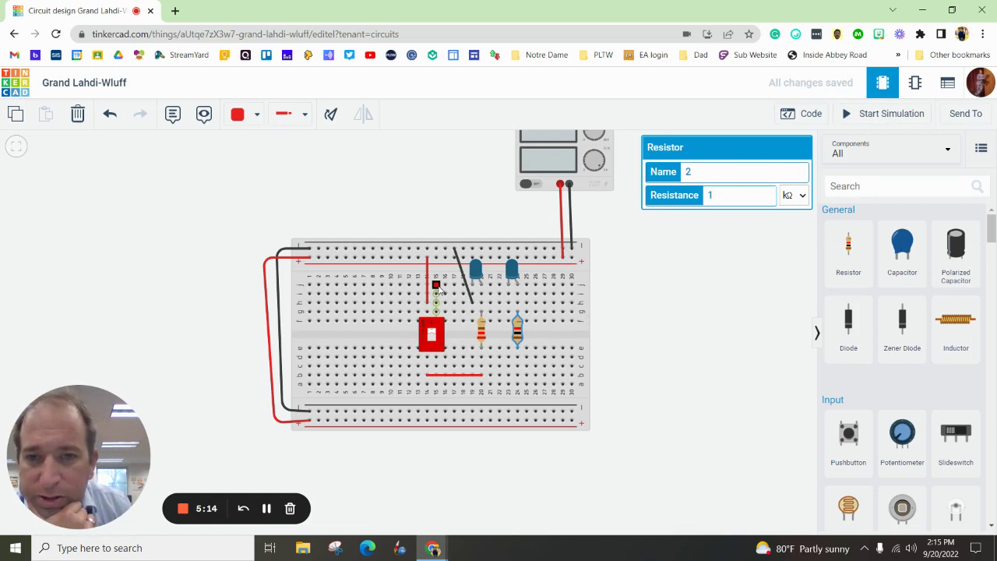
# - Add two wires to the top power rail: one beside the switch's wire, and a black one from the right LED's lead
pyautogui.click(436, 284)
pyautogui.click(436, 258)
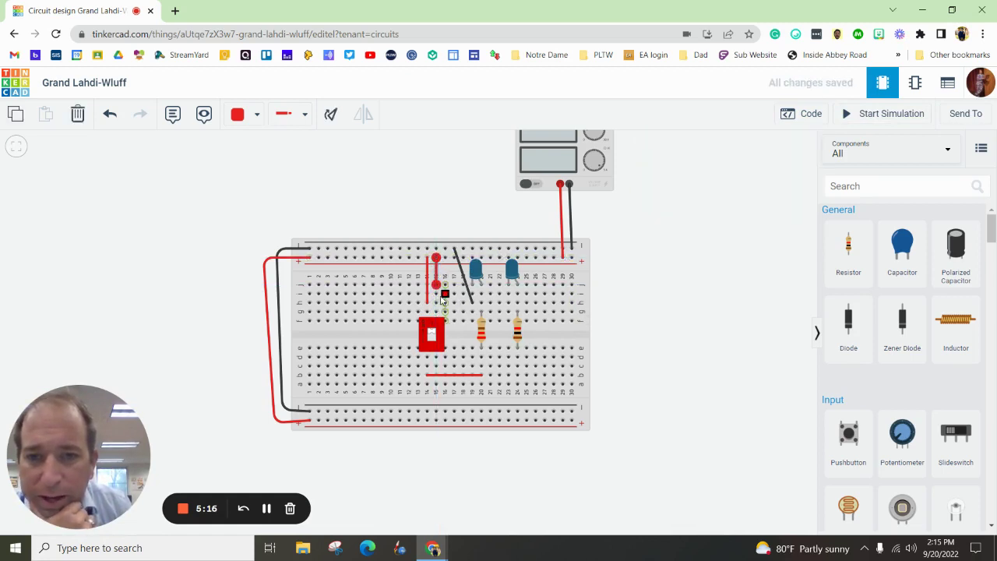
pyautogui.click(692, 334)
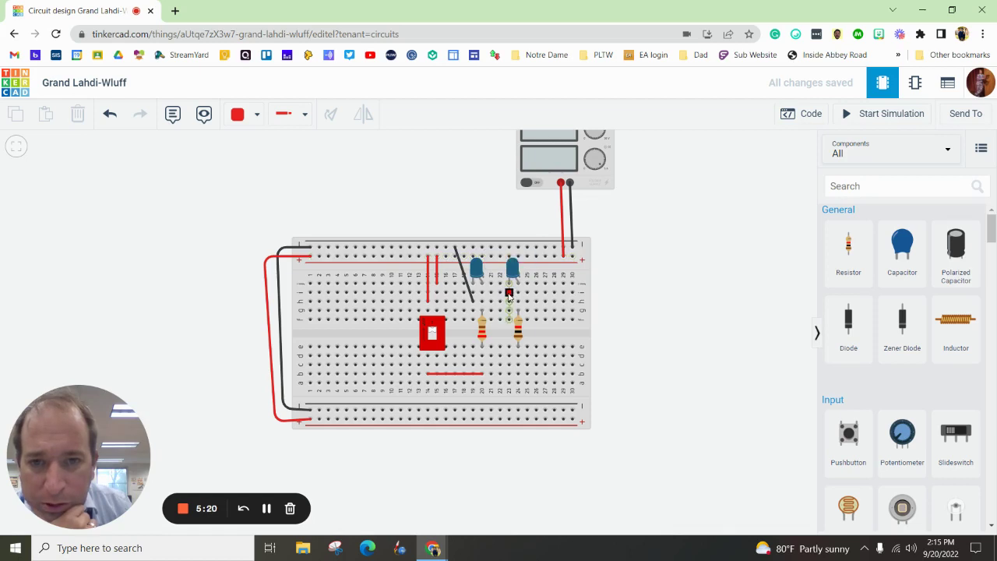
pyautogui.click(508, 293)
pyautogui.click(491, 247)
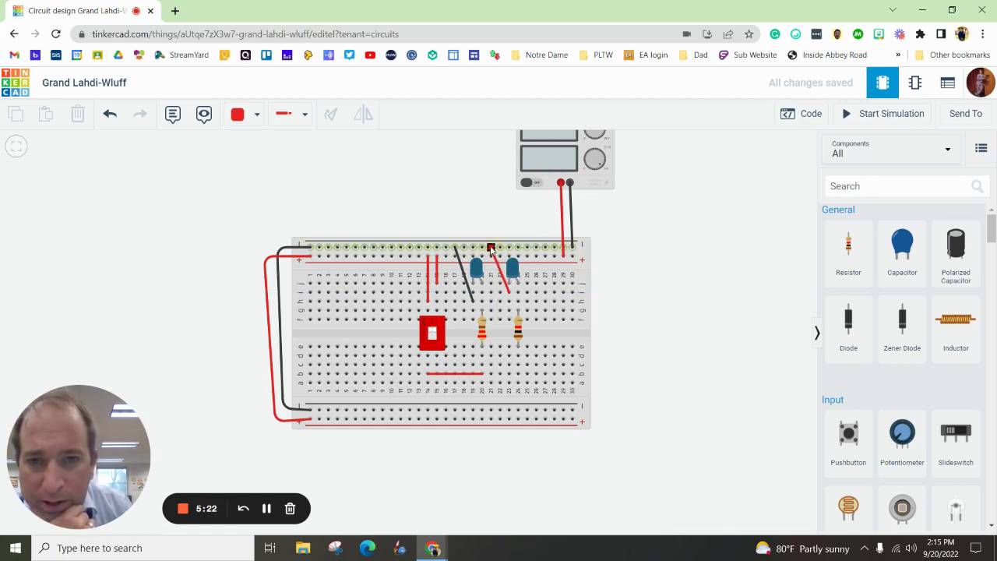
pyautogui.click(247, 113)
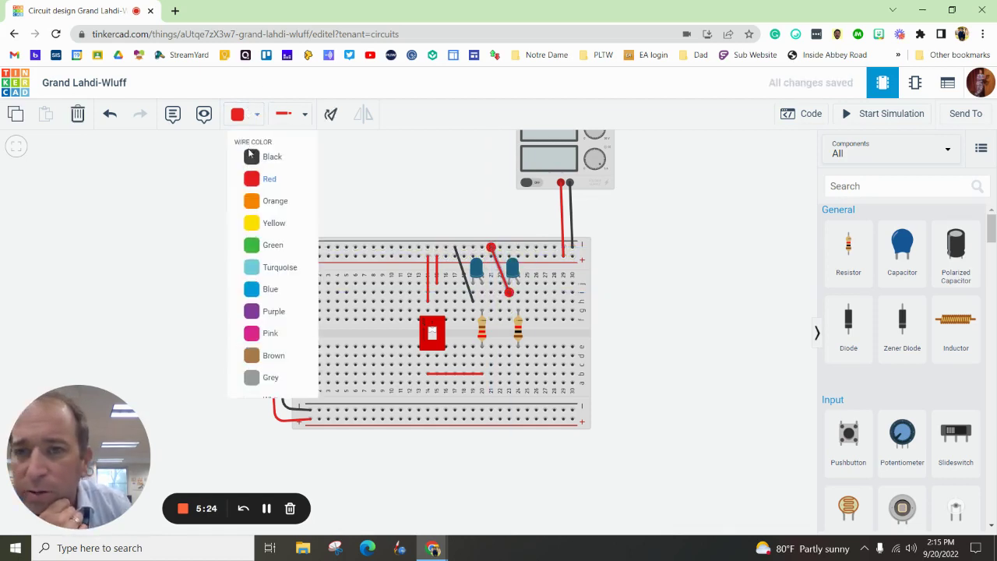
pyautogui.click(257, 154)
pyautogui.click(400, 220)
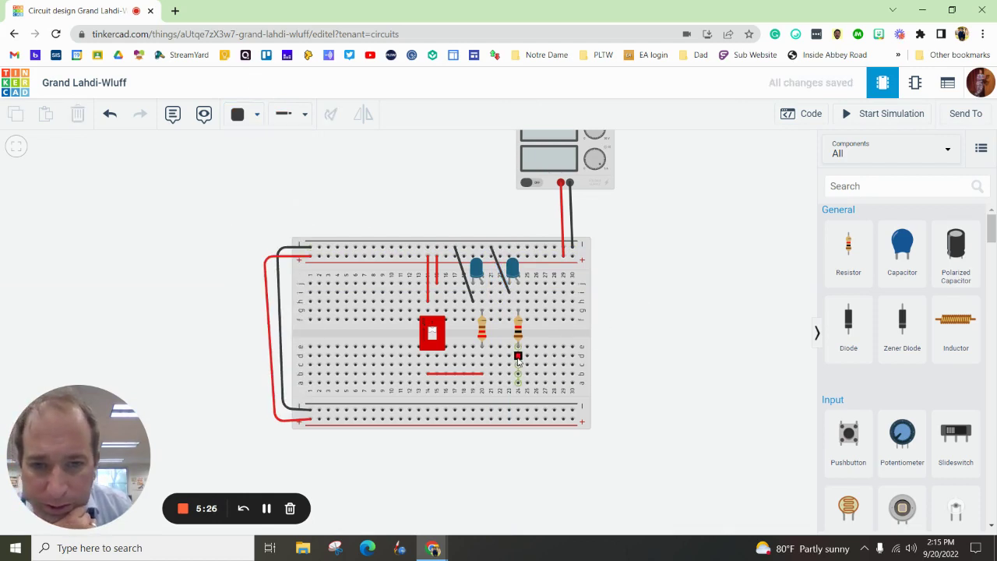
# - Run a red wire along the lower breadboard from the right resistor's column to the switch side
pyautogui.click(518, 382)
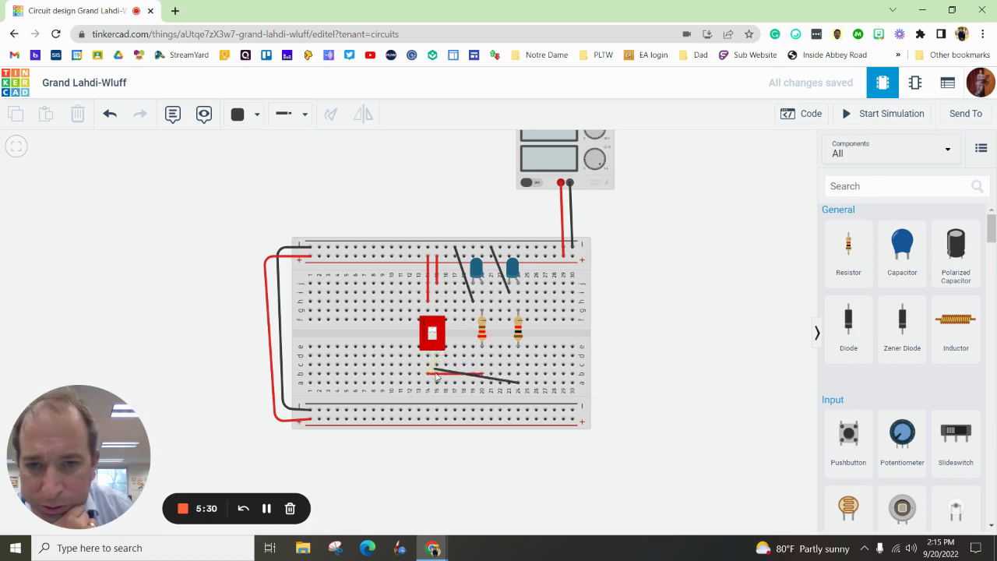
pyautogui.click(436, 382)
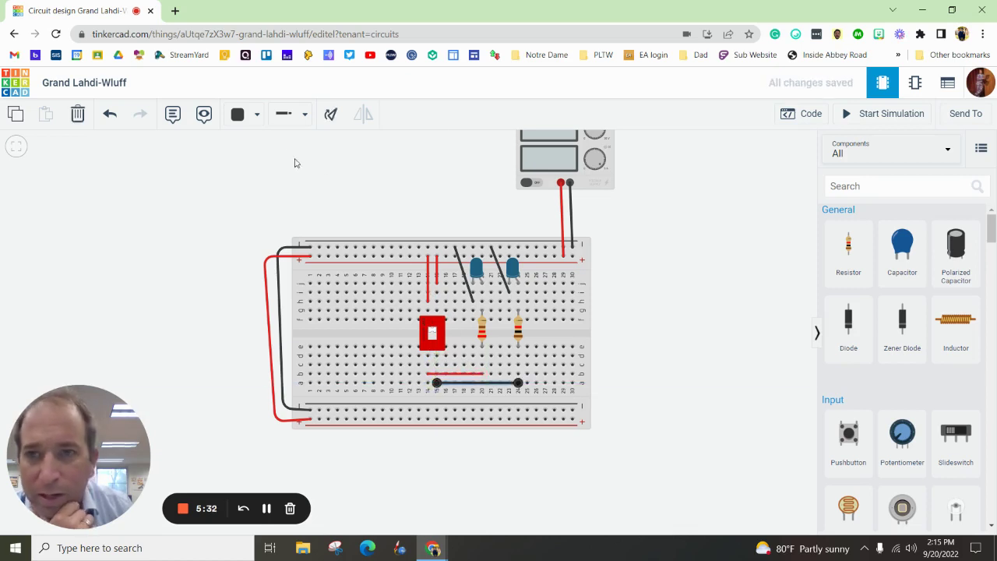
pyautogui.click(240, 116)
pyautogui.click(262, 174)
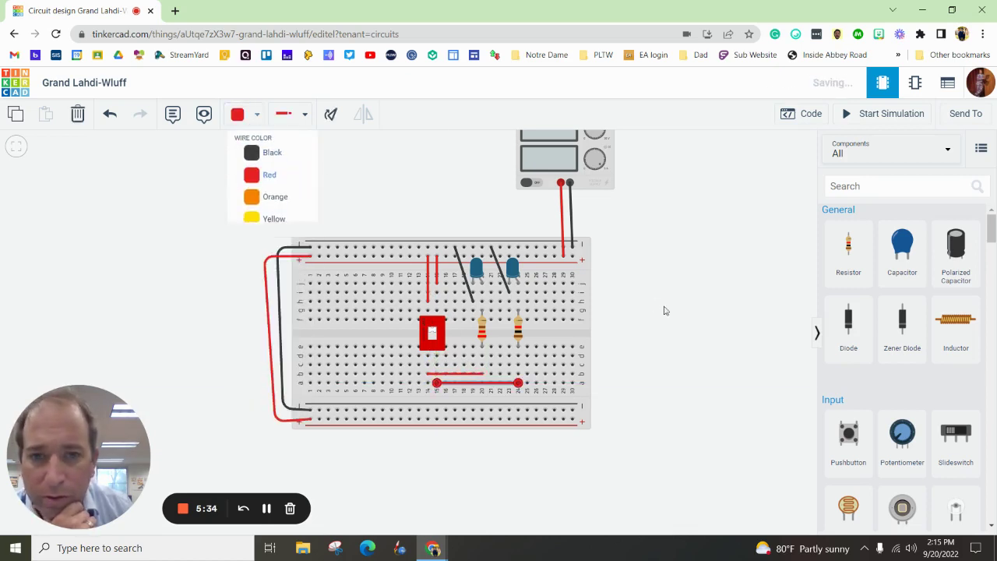
# - Start the simulation, toggle the DIP switch off and back on, and check both resistors' values
pyautogui.click(878, 115)
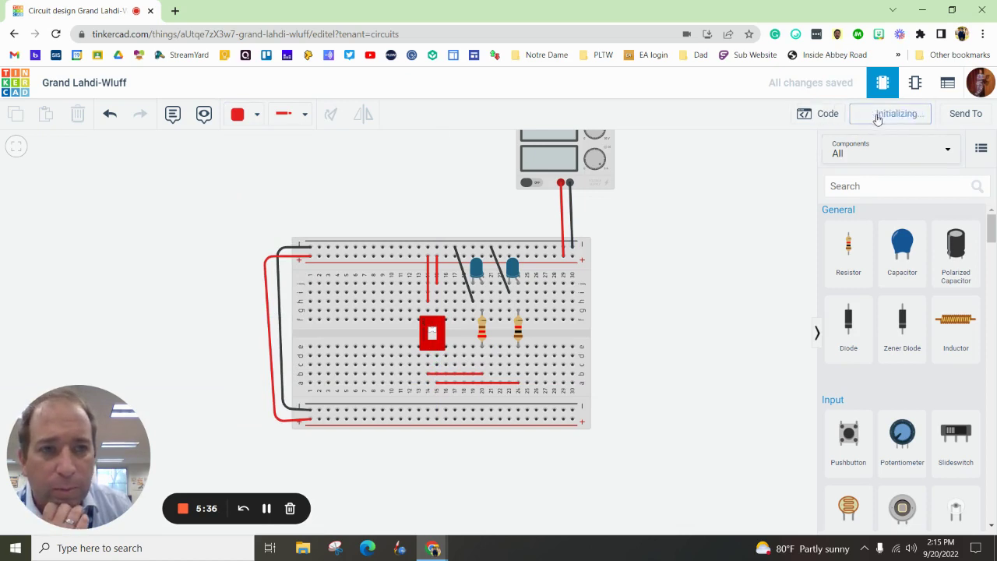
pyautogui.click(434, 340)
pyautogui.click(434, 340)
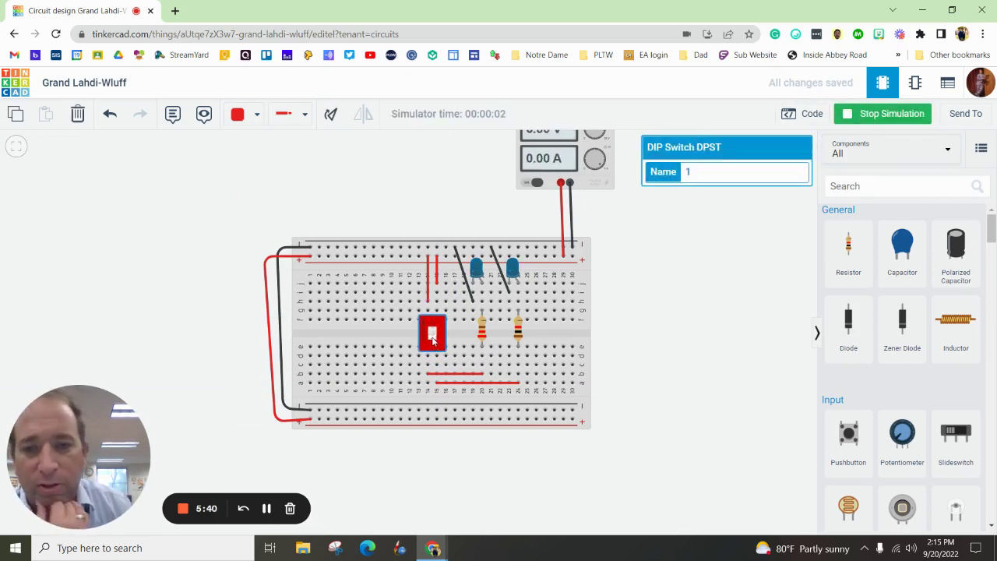
pyautogui.click(434, 336)
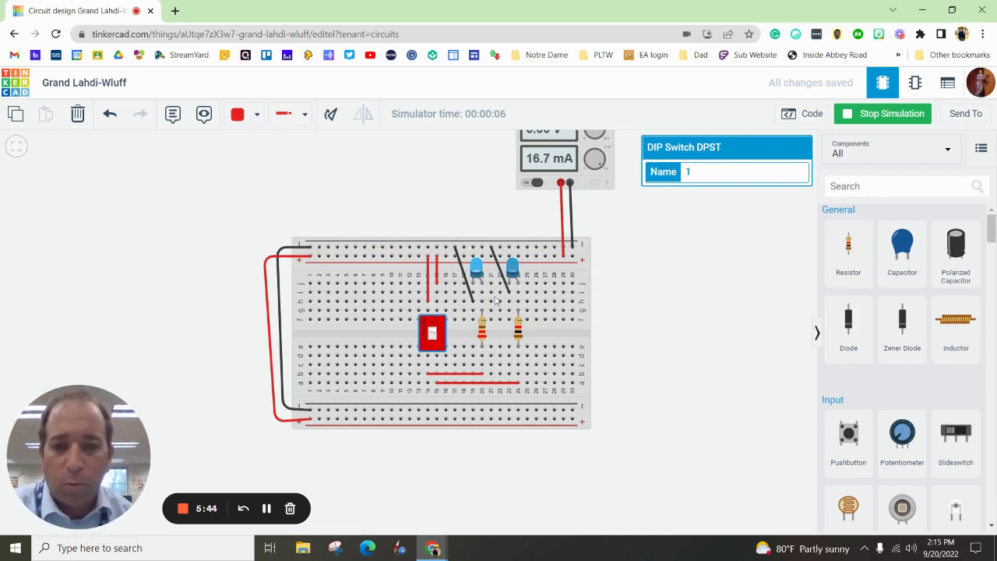
pyautogui.click(482, 336)
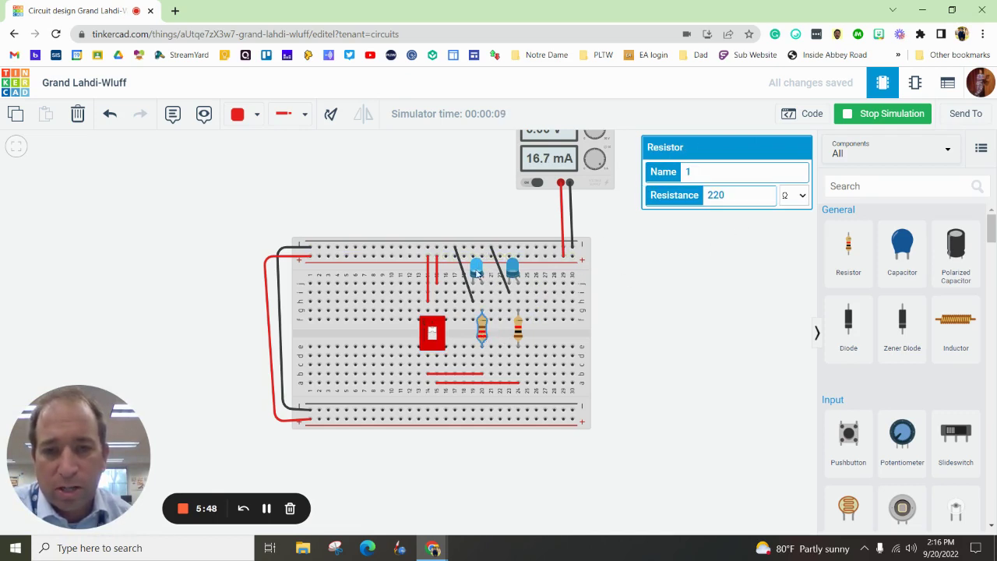
pyautogui.click(518, 333)
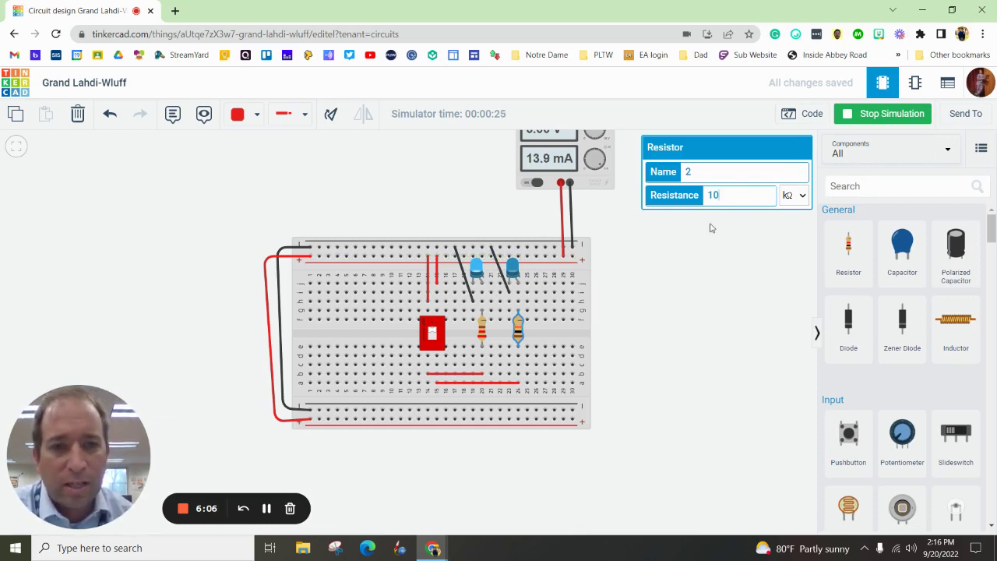
# - Cut the left resistor from 220 to 22 Ω and inspect the left LED's over-current warning
pyautogui.click(482, 331)
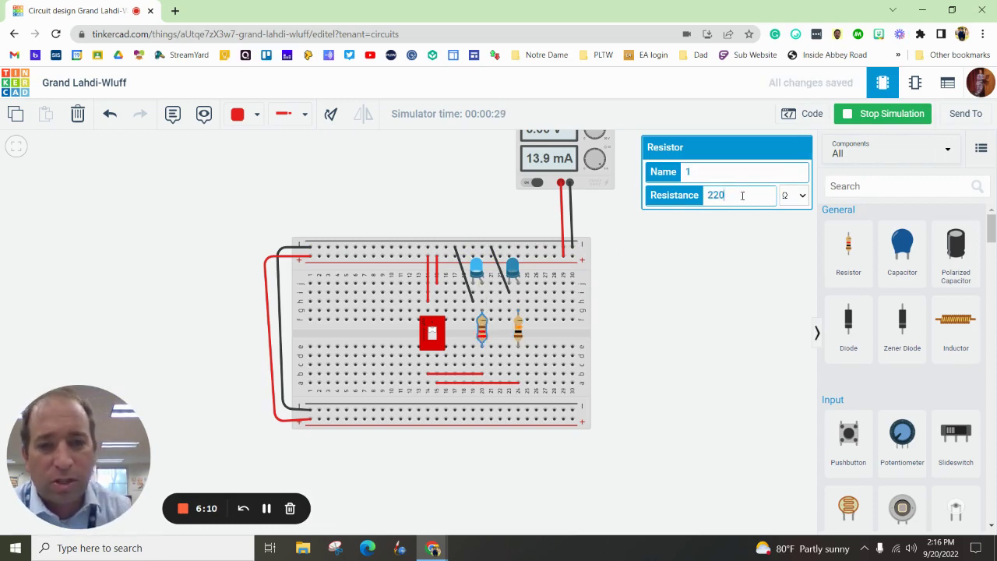
pyautogui.press('BackSpace')
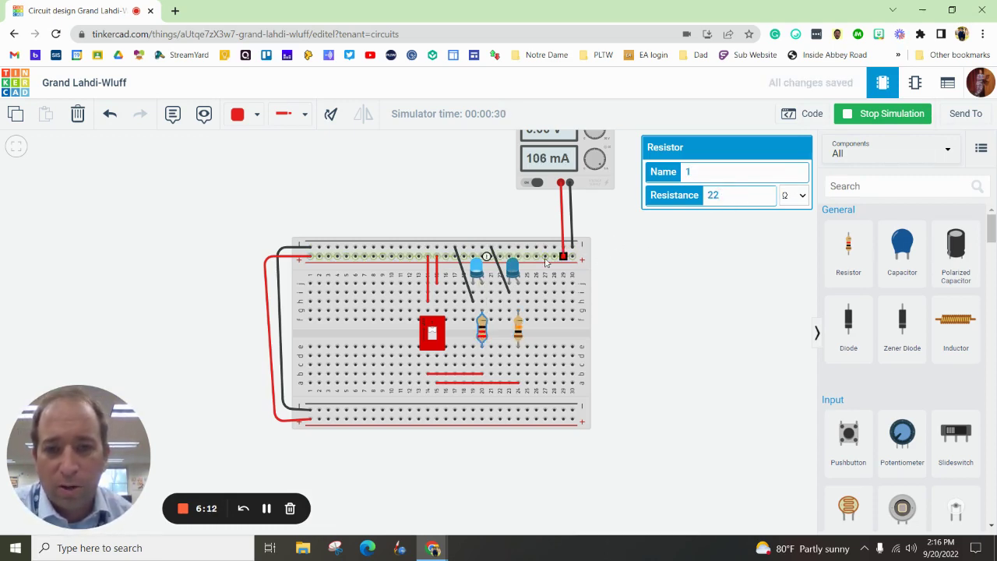
pyautogui.click(485, 260)
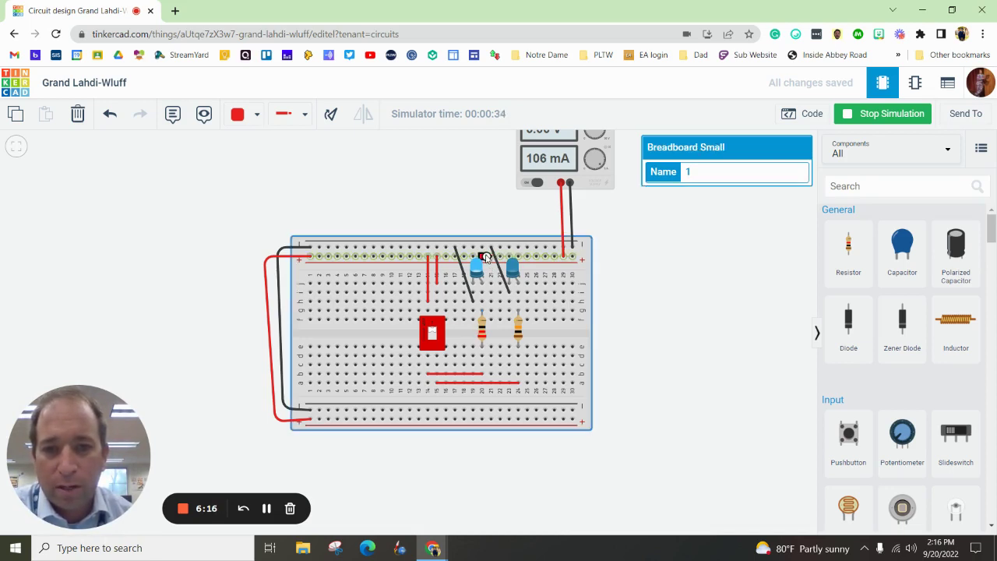
pyautogui.click(477, 269)
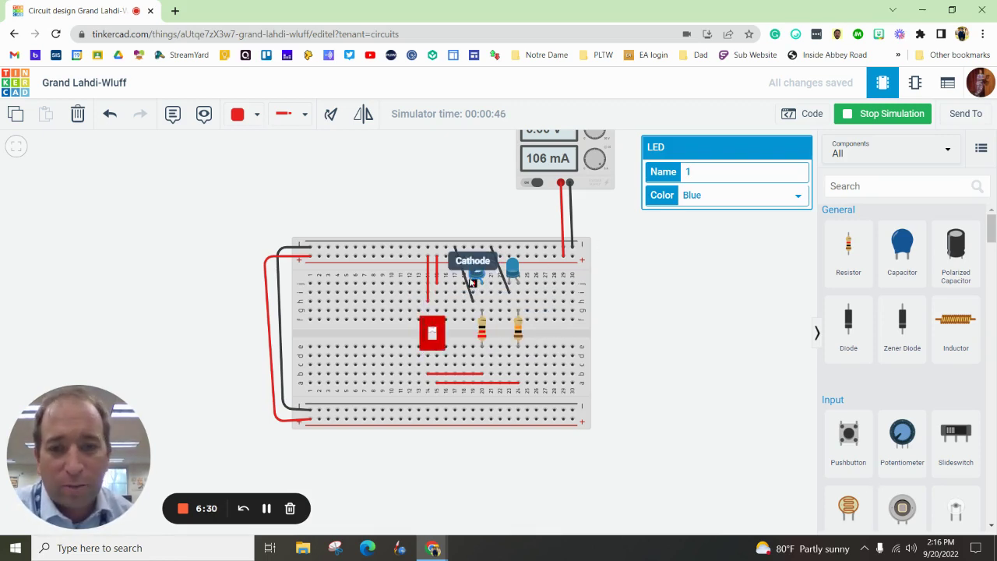
# - Change the left resistor to 2 Ω, then back to 220 Ω
pyautogui.click(482, 335)
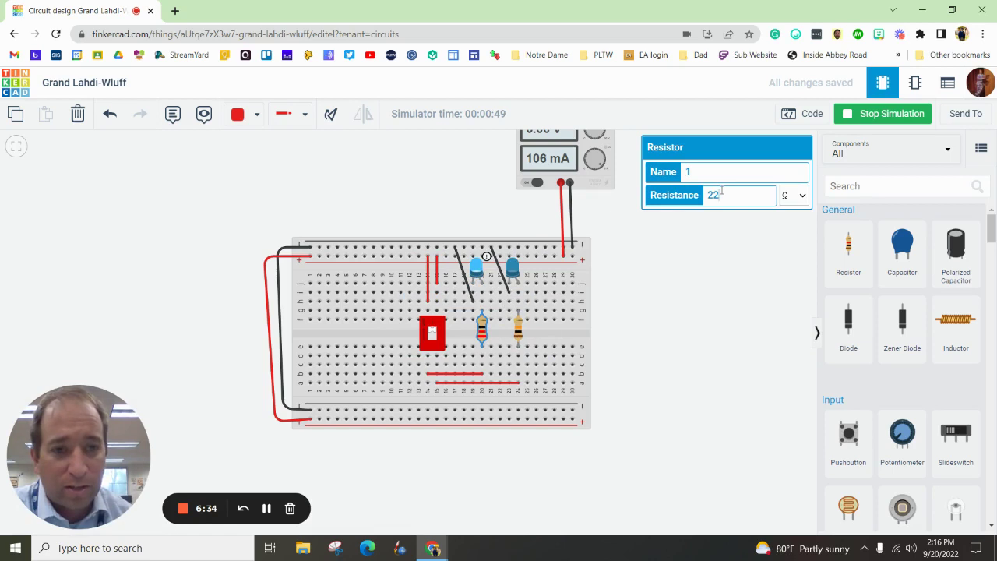
pyautogui.press('BackSpace')
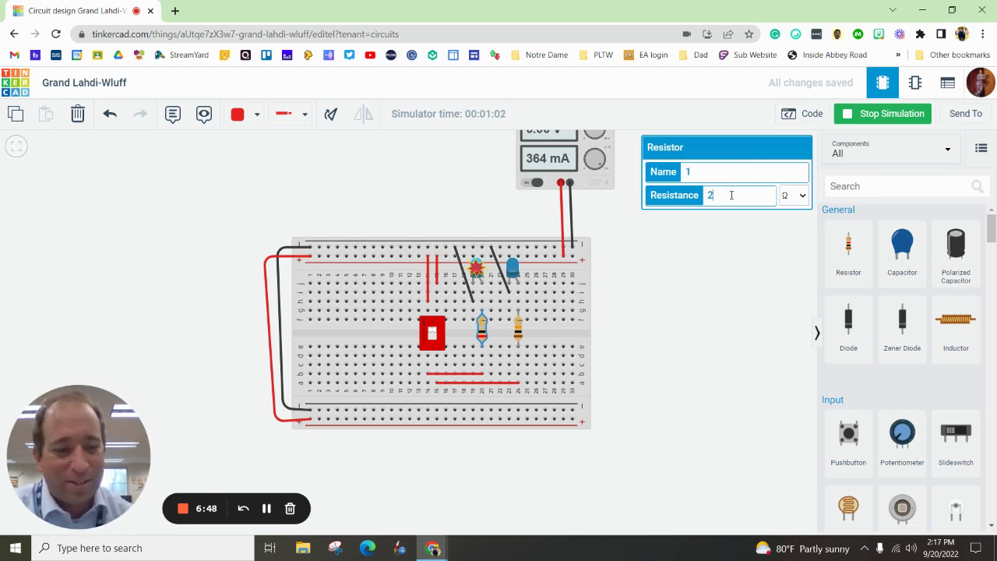
pyautogui.write('20')
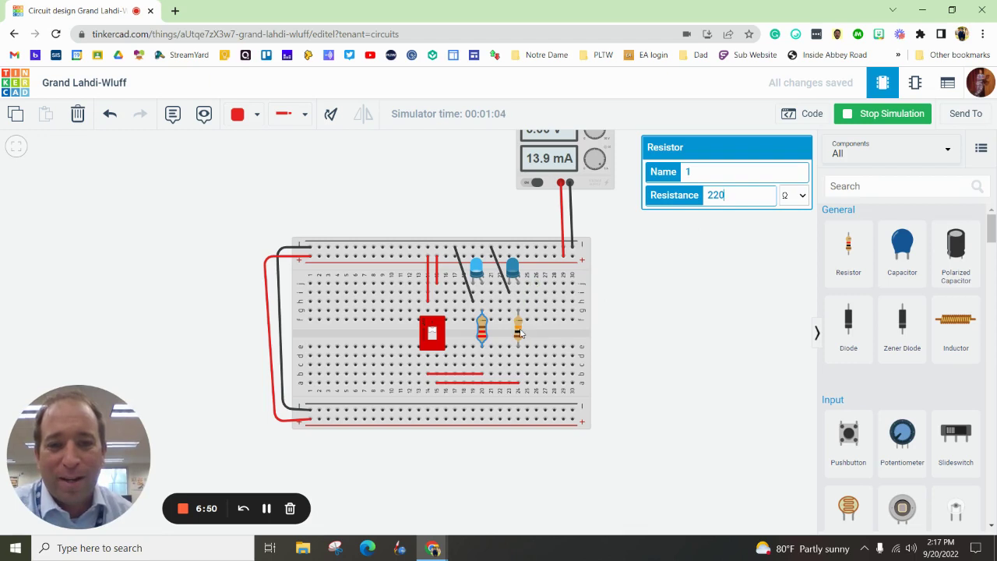
# - Set the right resistor's resistance to 220 Ω
pyautogui.click(518, 327)
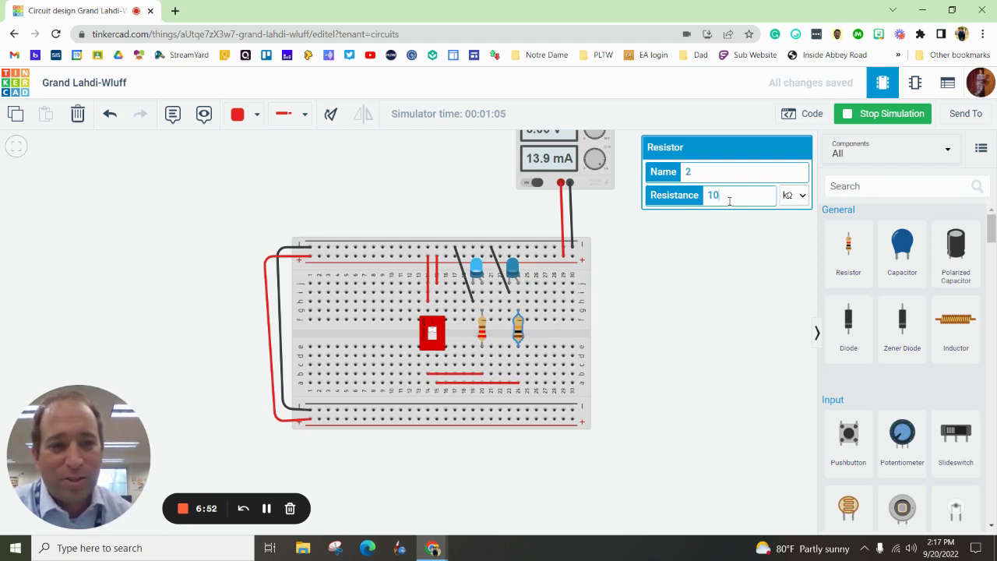
pyautogui.moveTo(729, 201); pyautogui.dragTo(695, 198)
pyautogui.write('220')
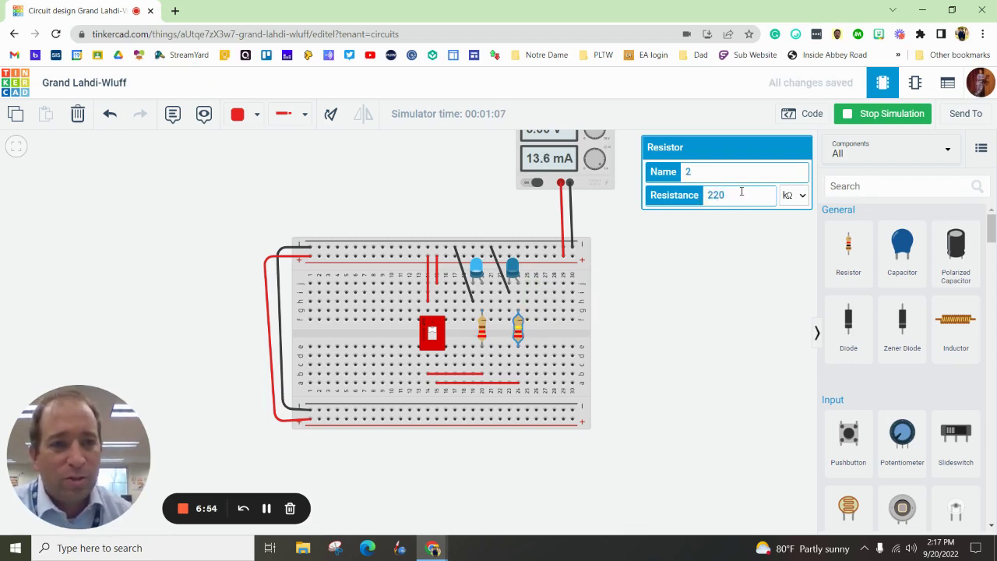
pyautogui.click(800, 198)
pyautogui.click(786, 265)
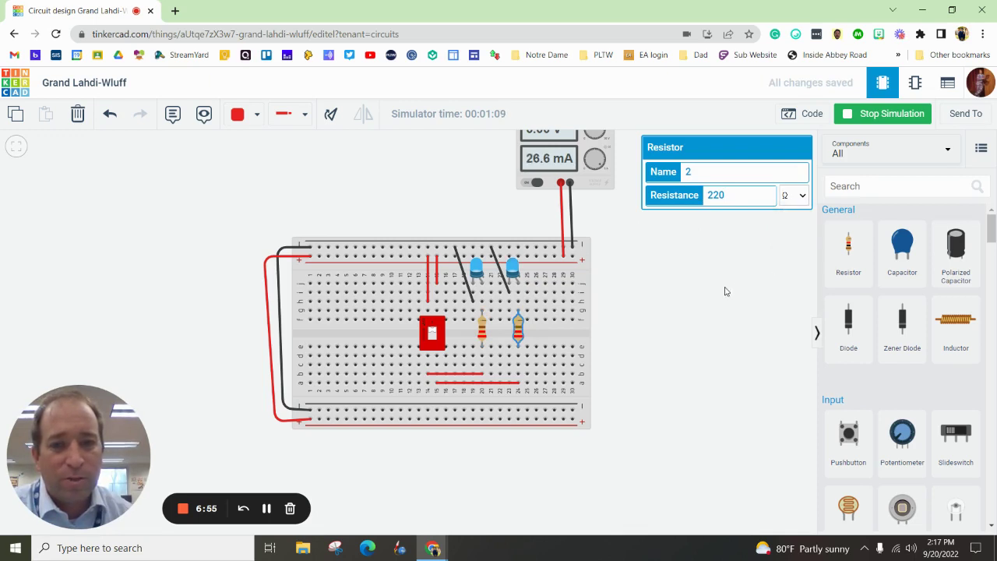
# - Deselect the resistor and toggle the DIP switch off and back on
pyautogui.click(763, 234)
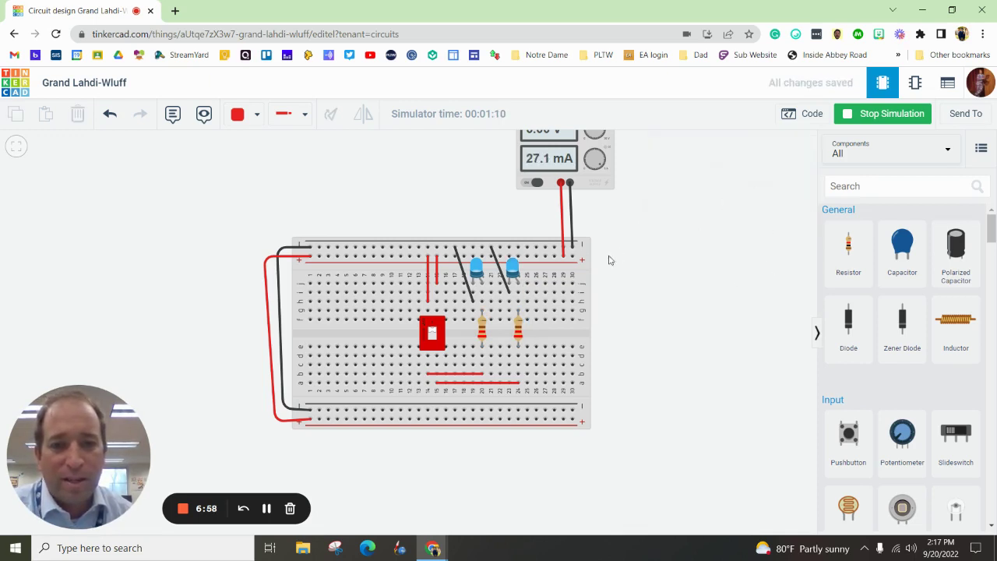
pyautogui.click(432, 336)
pyautogui.click(433, 336)
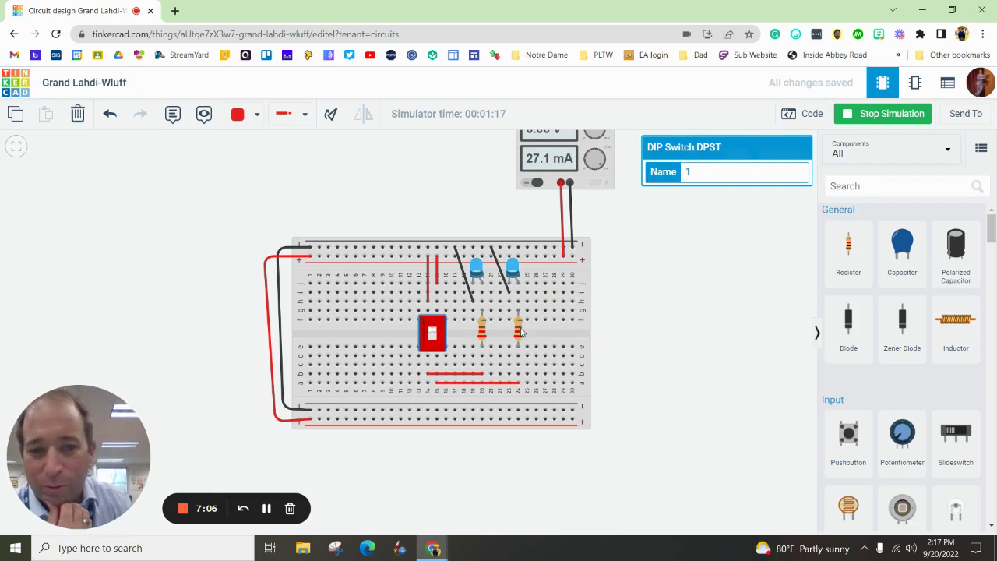
# - Change the left resistor's resistance from 220 to 330 Ω
pyautogui.click(482, 337)
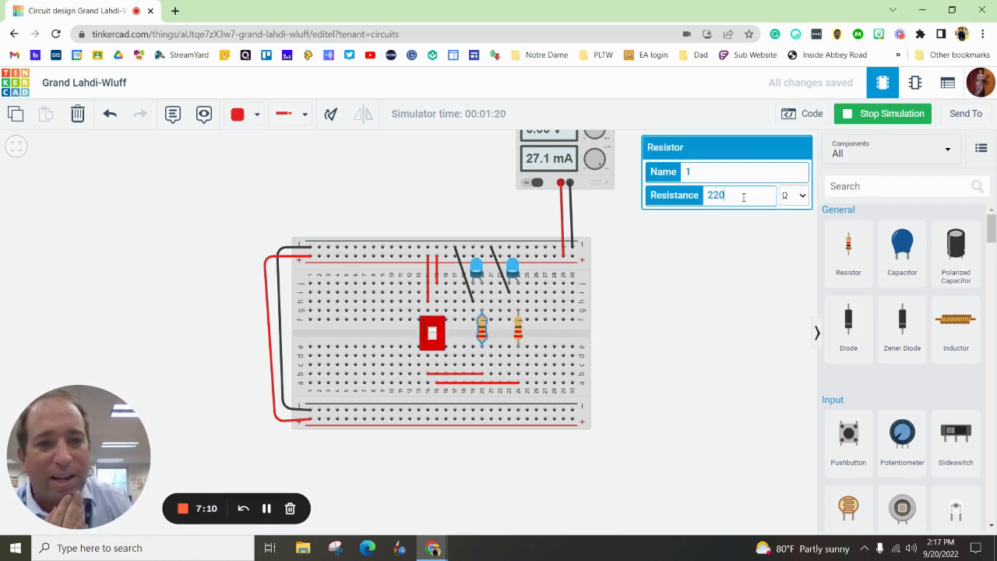
pyautogui.press('BackSpace')
pyautogui.press('BackSpace')
pyautogui.press('BackSpace')
pyautogui.write('330')
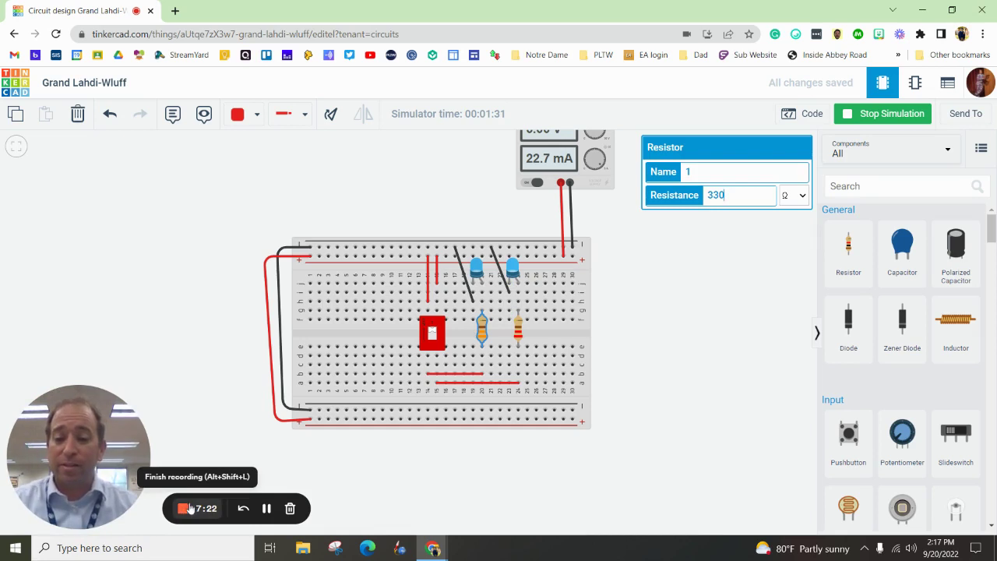
# - Stop the simulation and rename the design to '1.1.4 Resistor SP'
pyautogui.click(908, 116)
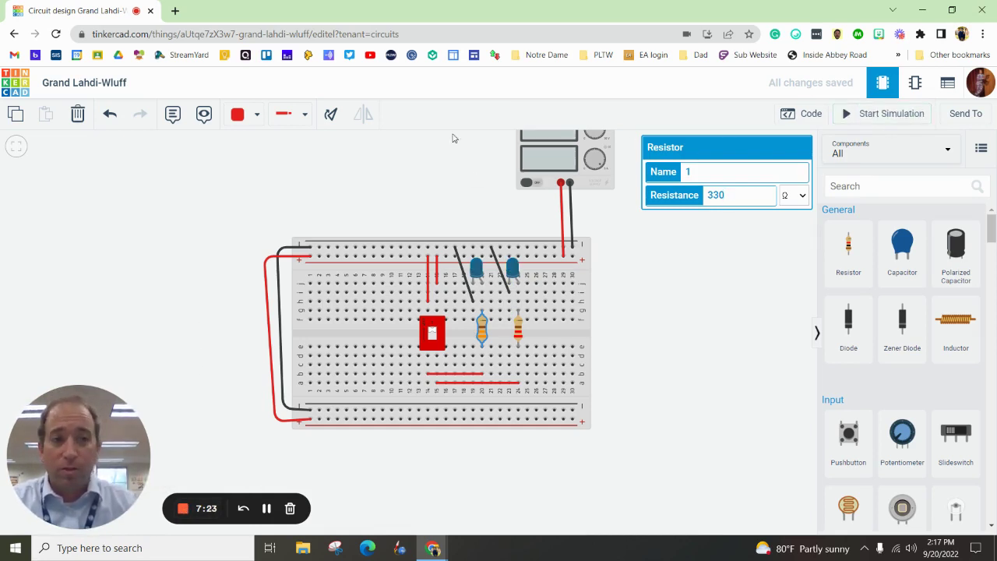
pyautogui.click(109, 81)
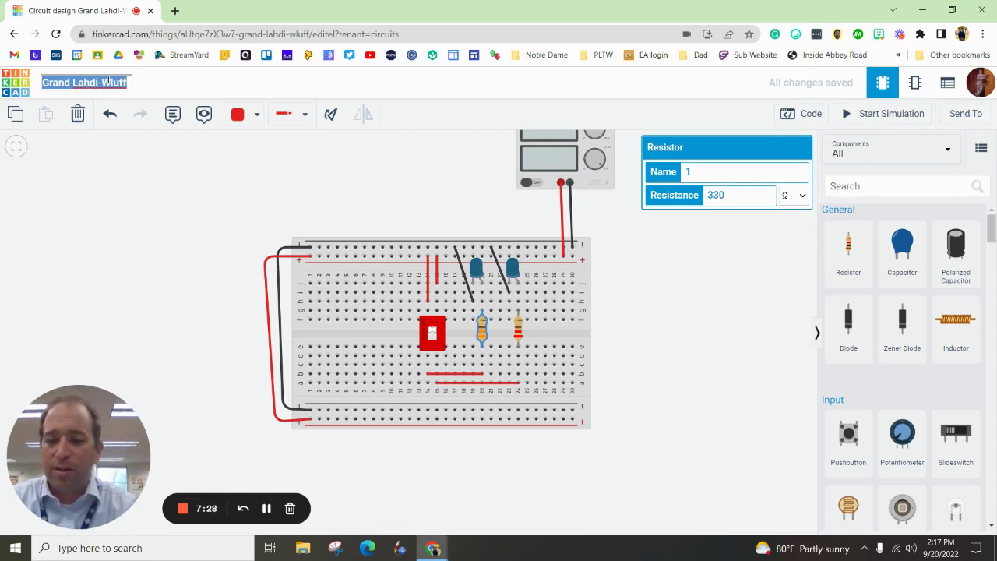
pyautogui.write('1.1.4')
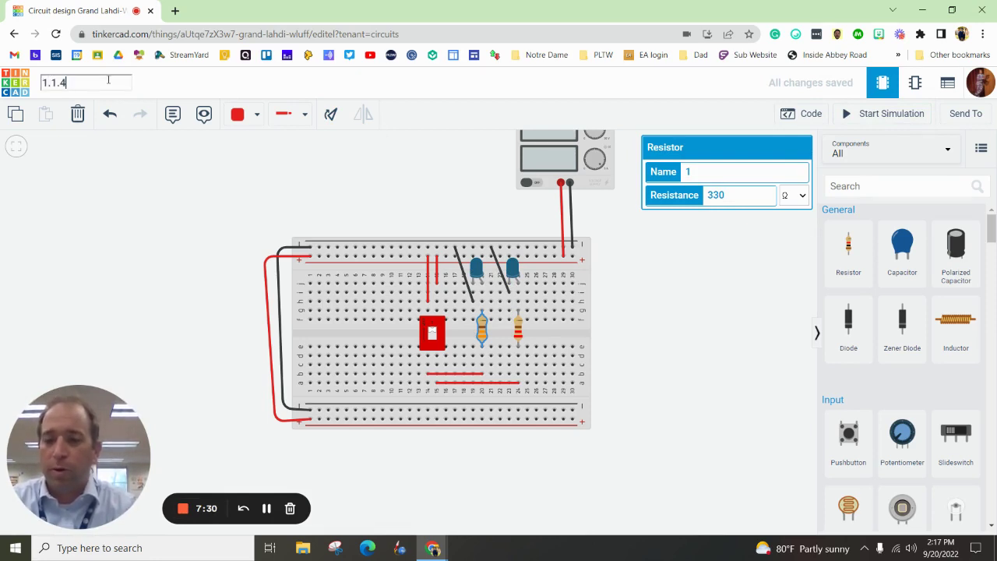
pyautogui.write(' Res')
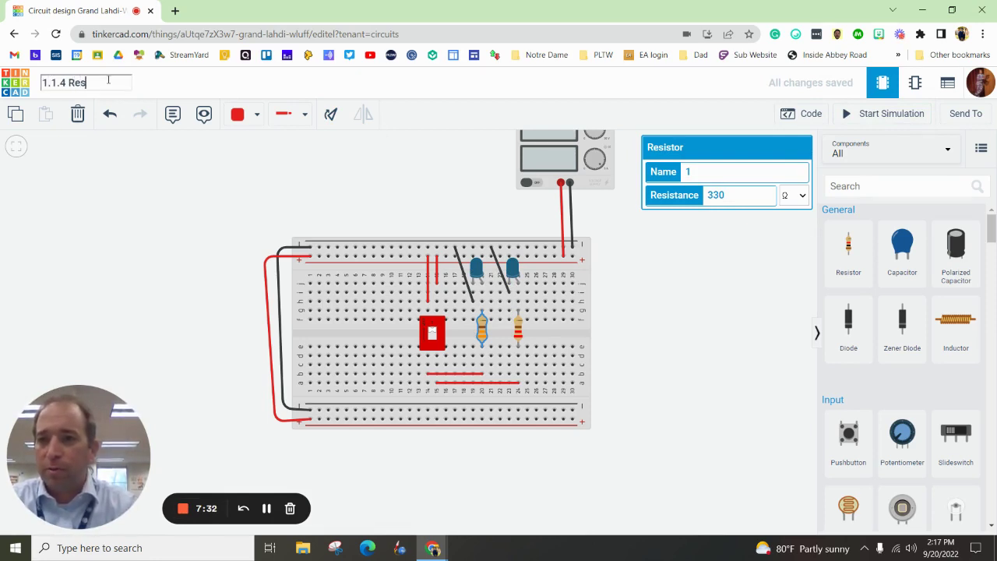
pyautogui.write('istor SP')
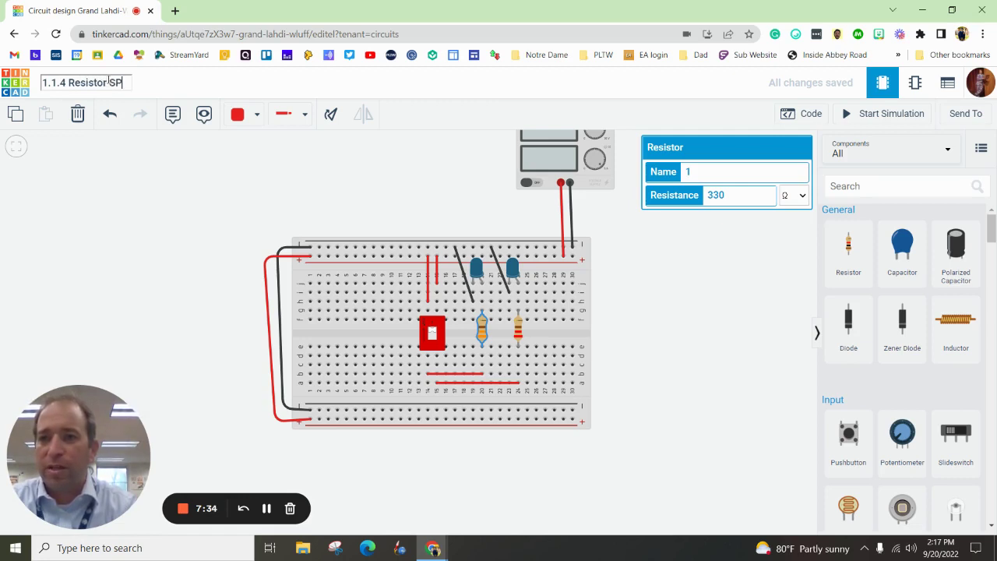
pyautogui.click(145, 202)
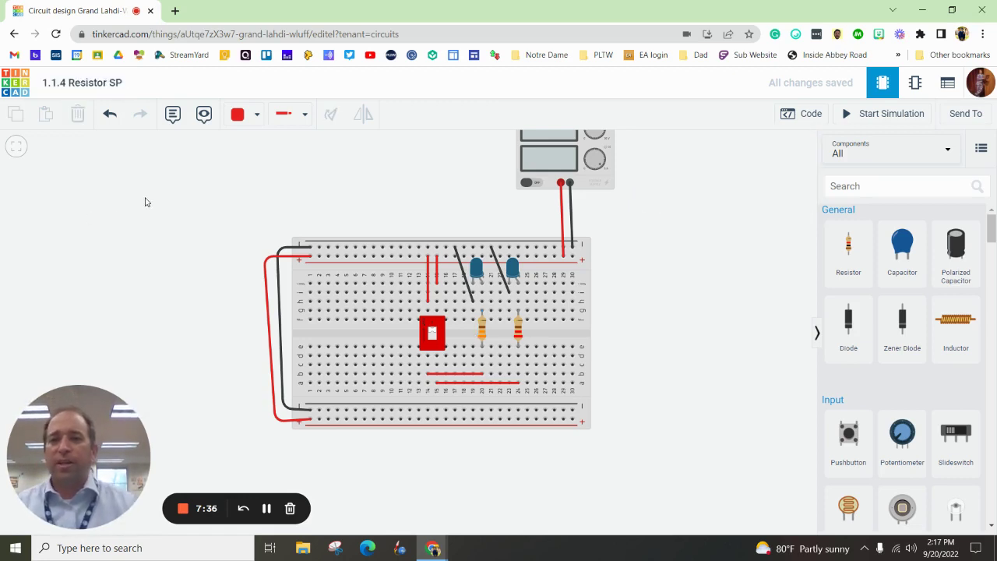